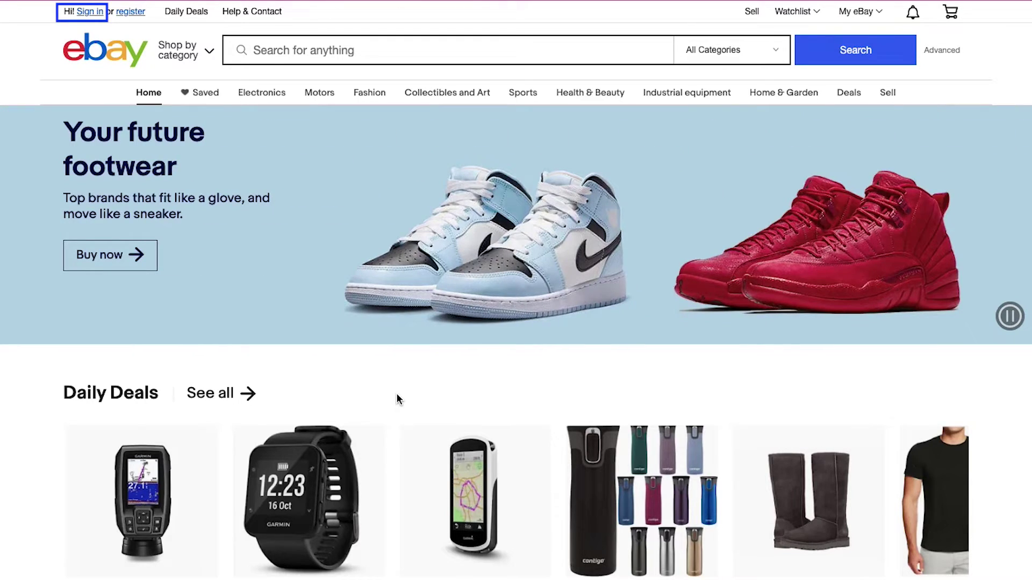
# Open eBay's Create an account page and choose the Business account form
pyautogui.press('Tab')
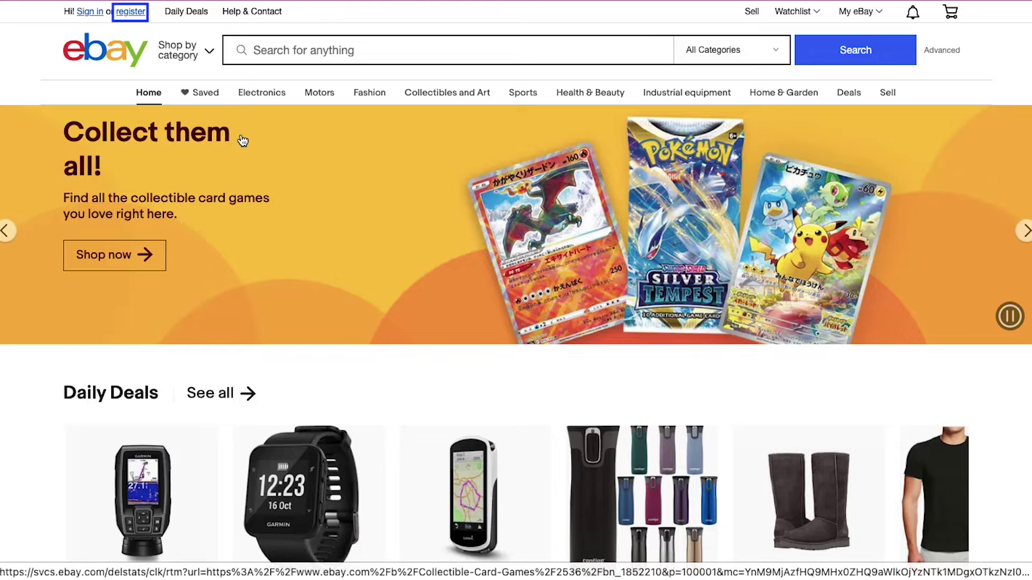
pyautogui.click(130, 11)
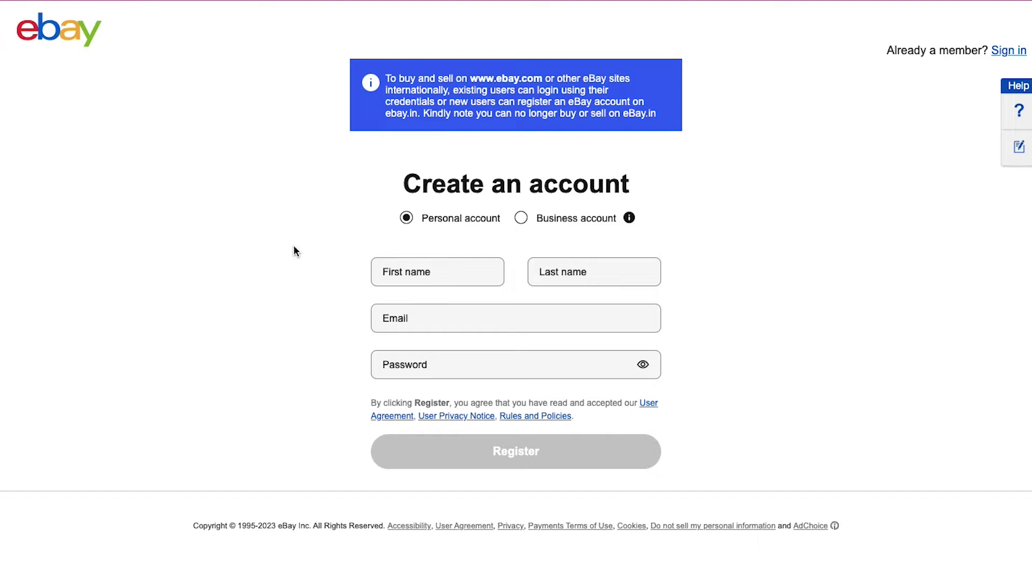
pyautogui.click(521, 218)
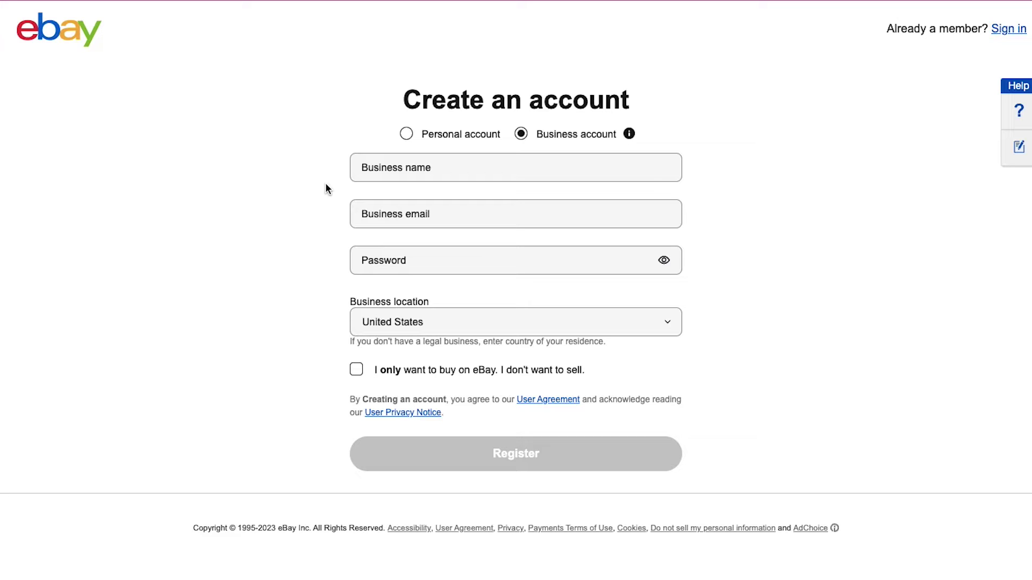
# Step through business name, email, password, United States location and buy-only fields to Register
pyautogui.press('Tab')
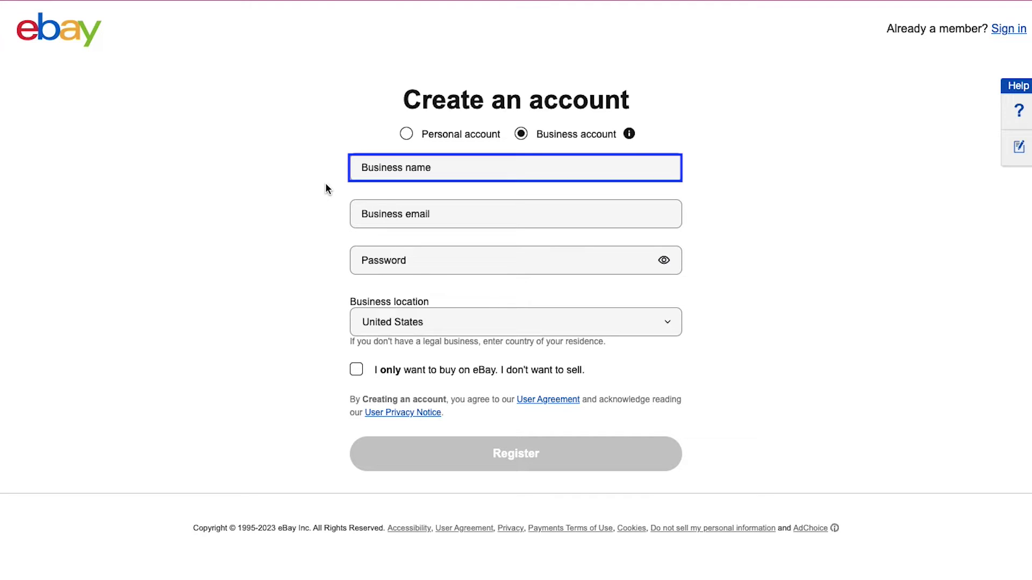
pyautogui.press('Tab')
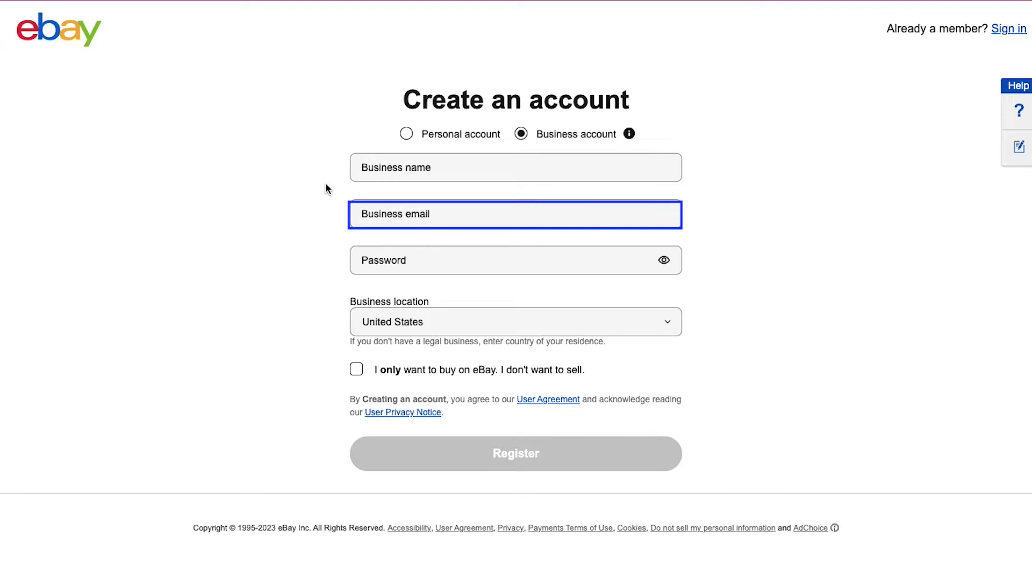
pyautogui.press('Tab')
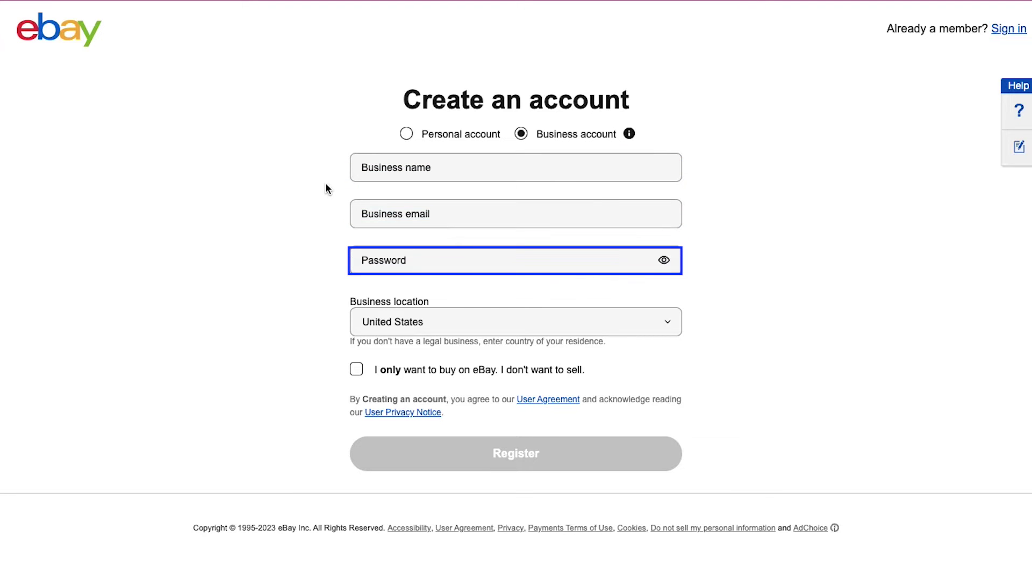
pyautogui.press('Tab')
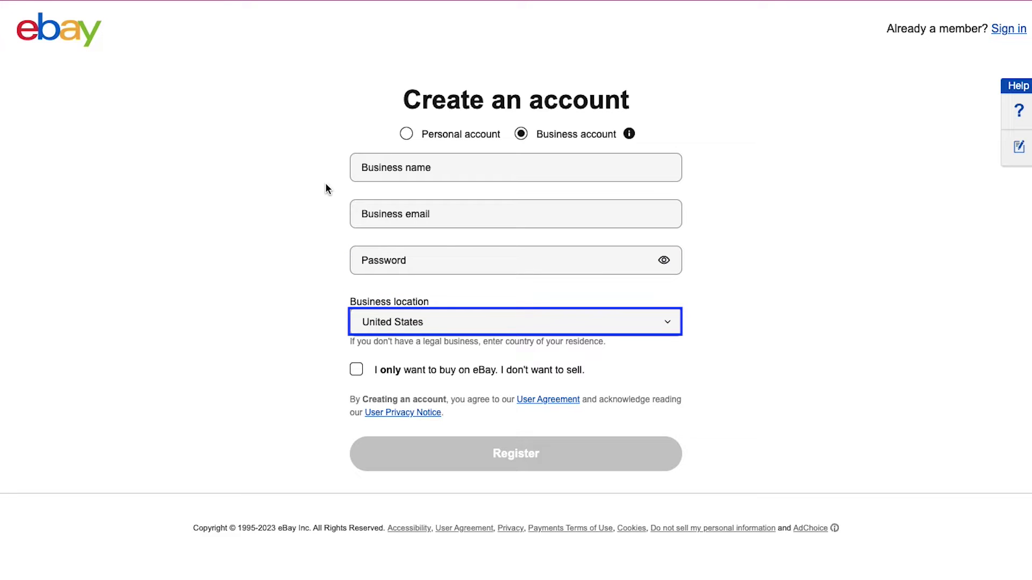
pyautogui.click(326, 188)
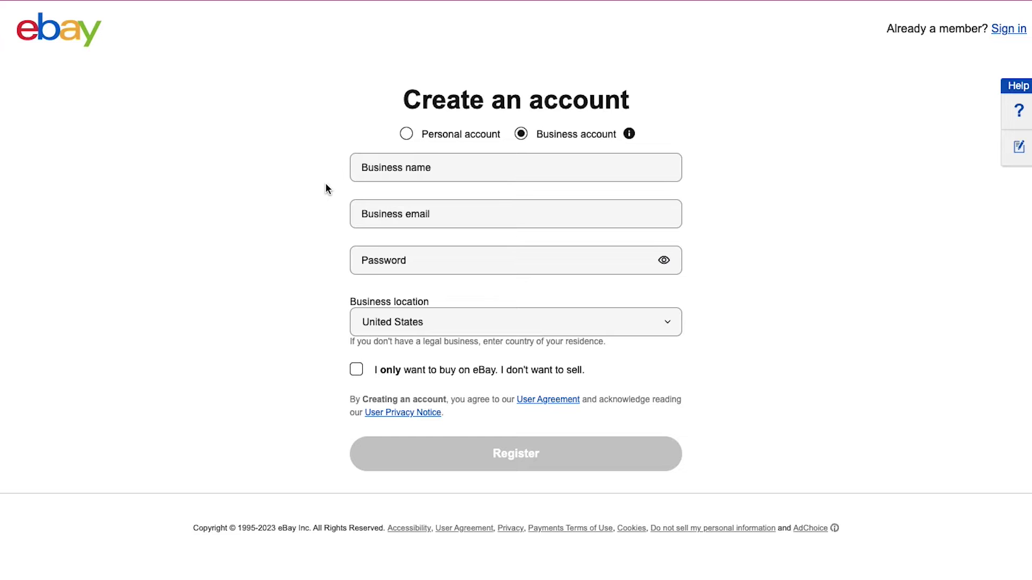
pyautogui.press('Tab')
pyautogui.click(326, 188)
pyautogui.press('Tab')
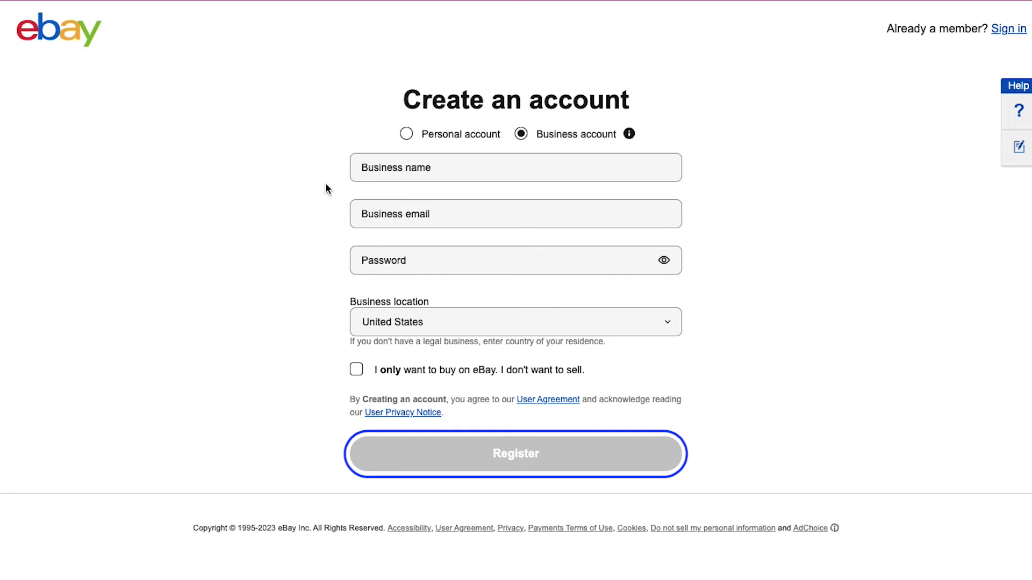
pyautogui.click(326, 188)
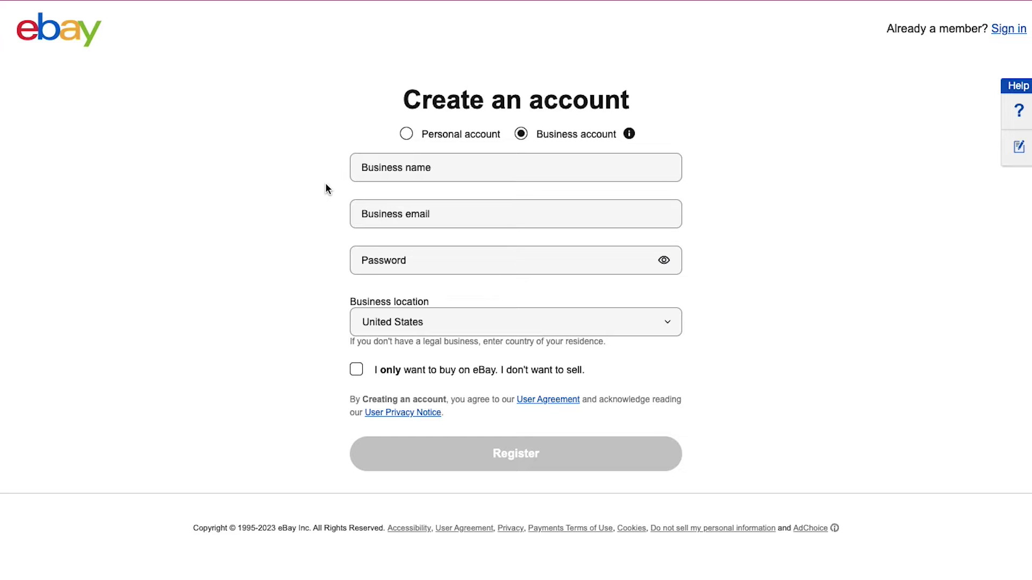
# Switch back to Personal account, enter first name, last name, email and password, and register
pyautogui.click(404, 137)
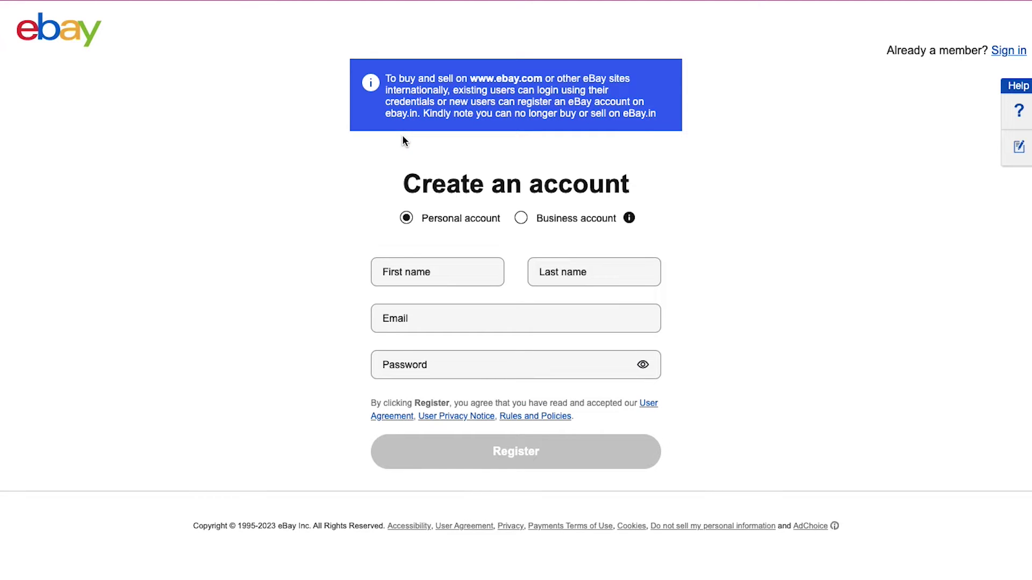
pyautogui.press('Tab')
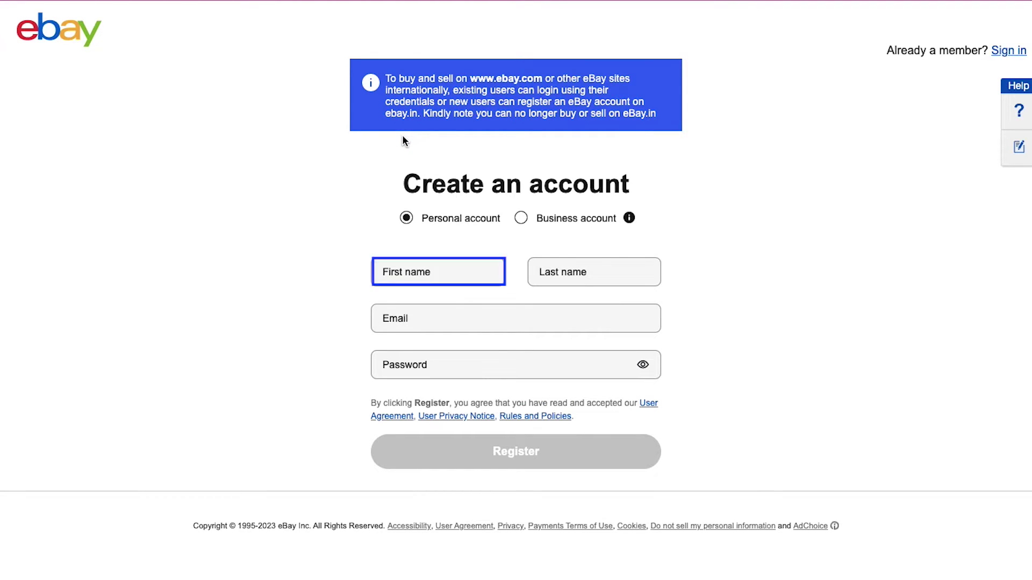
pyautogui.press('Tab')
pyautogui.press('Tab')
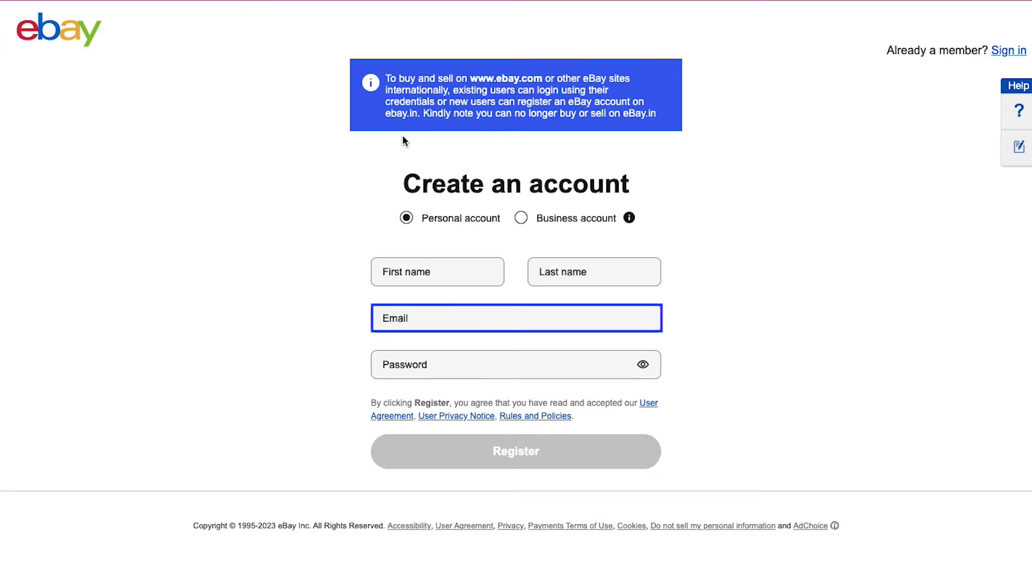
pyautogui.press('Tab')
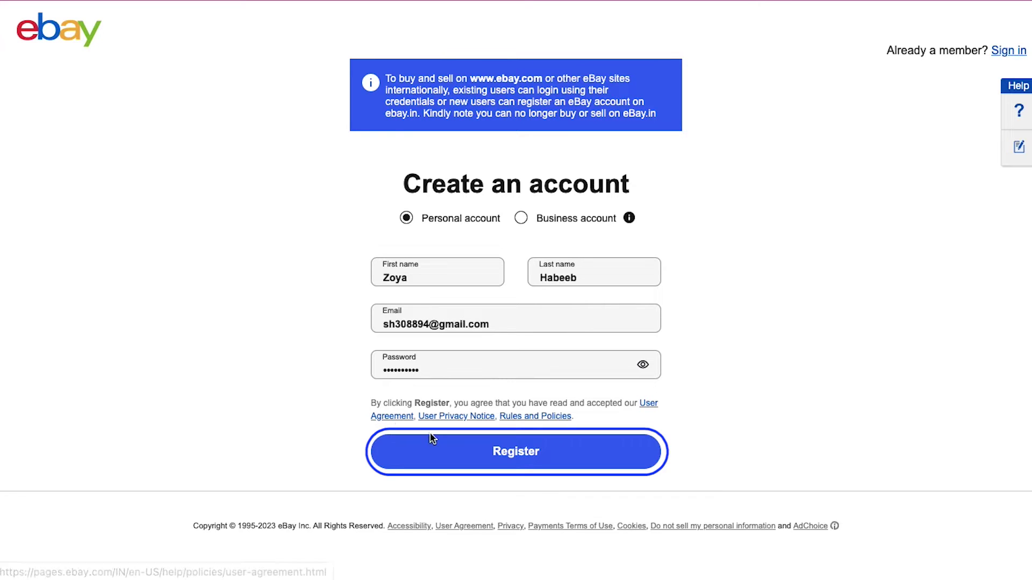
pyautogui.click(444, 445)
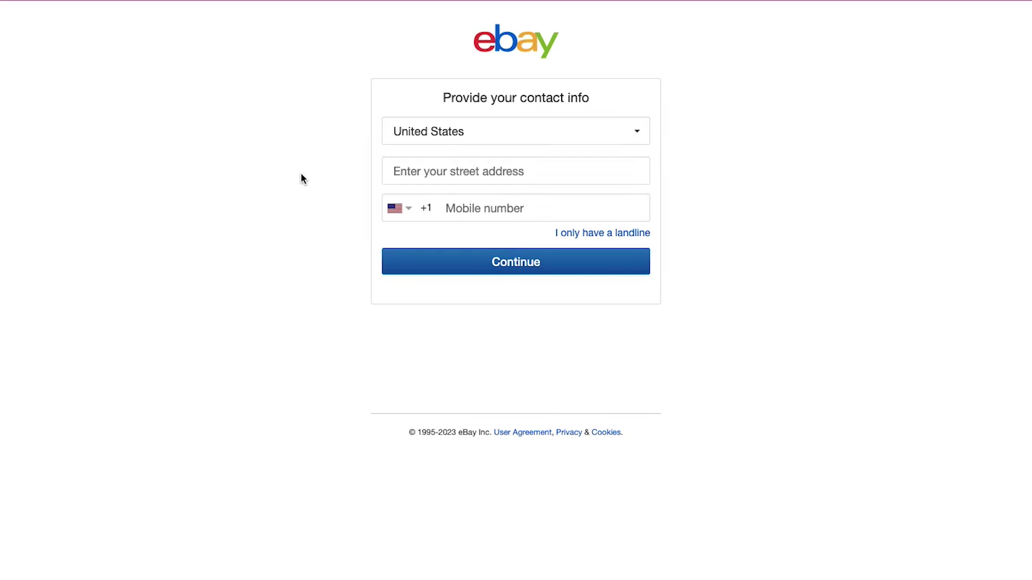
# Complete contact info with United States, a street address and mobile number, then continue
pyautogui.press('Tab')
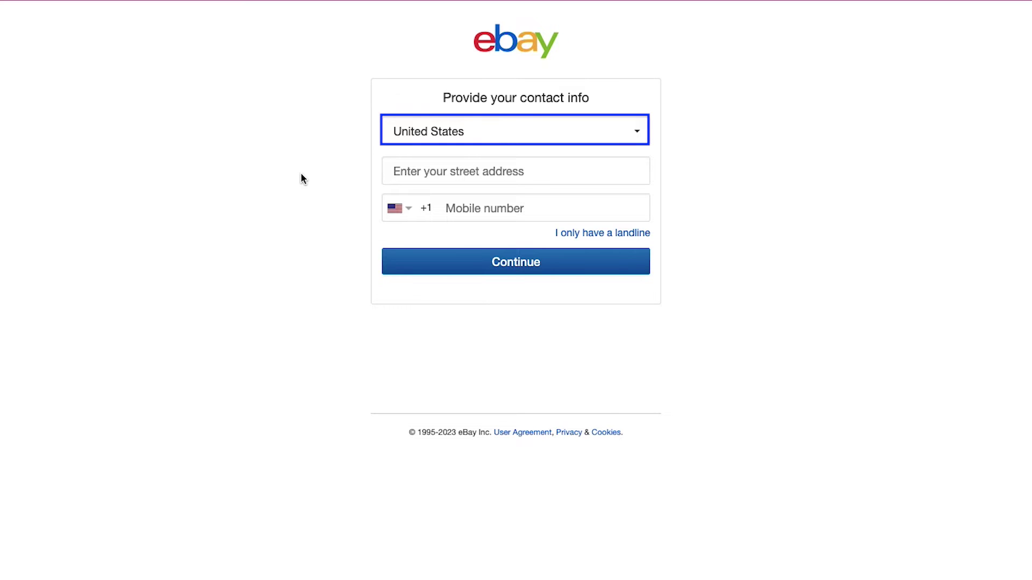
pyautogui.press('Tab')
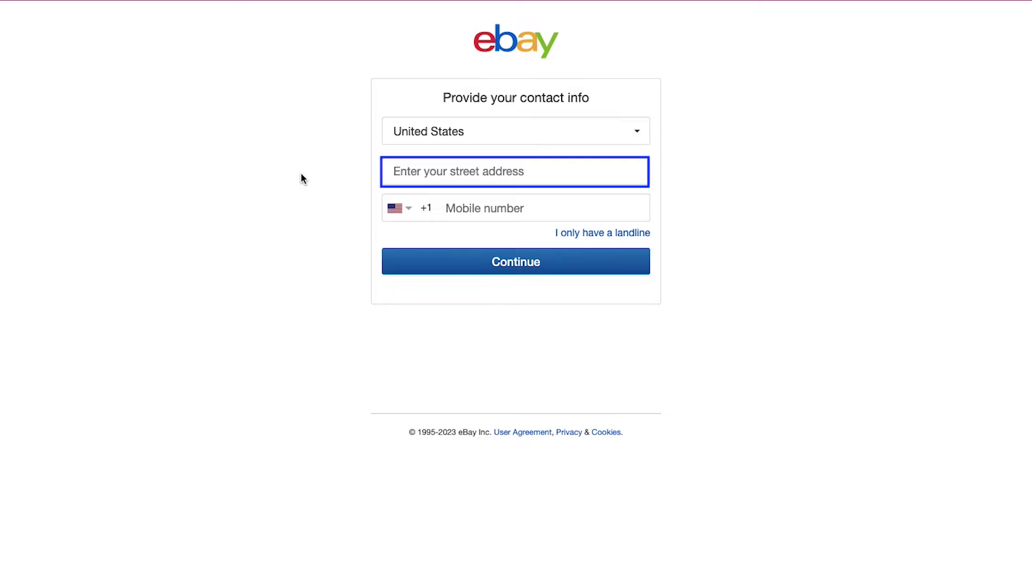
pyautogui.press('Tab')
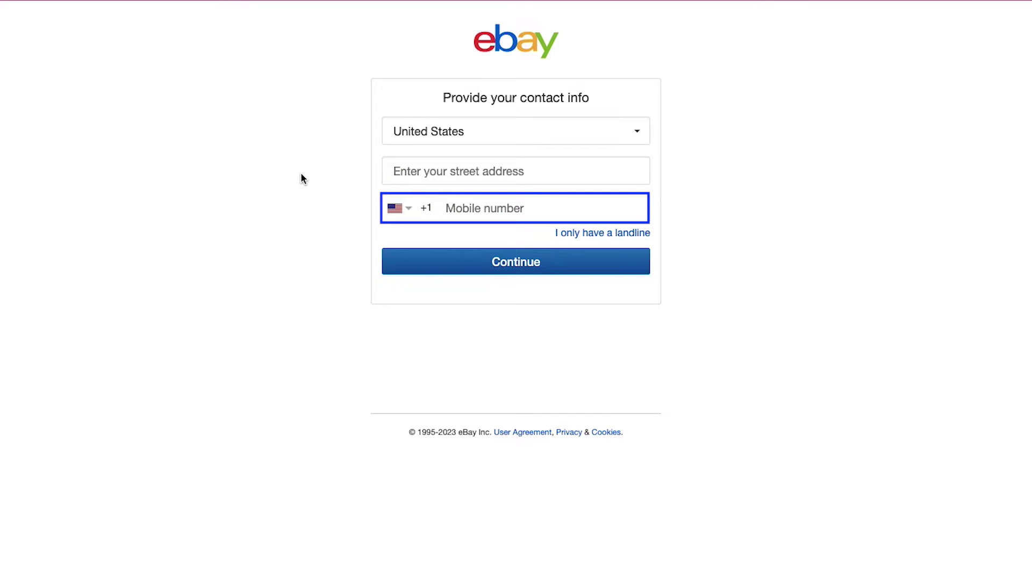
pyautogui.click(301, 174)
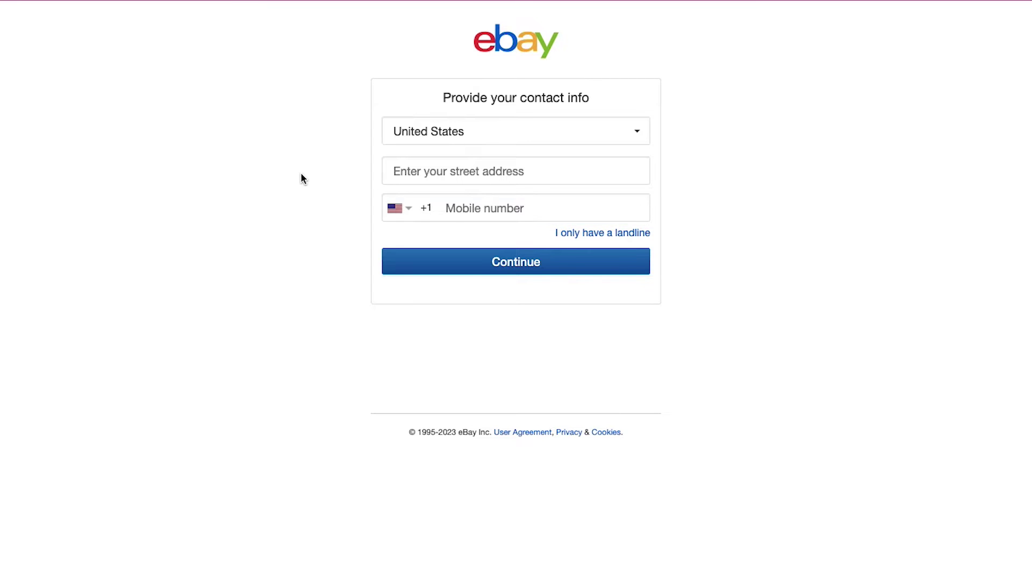
pyautogui.press('Tab')
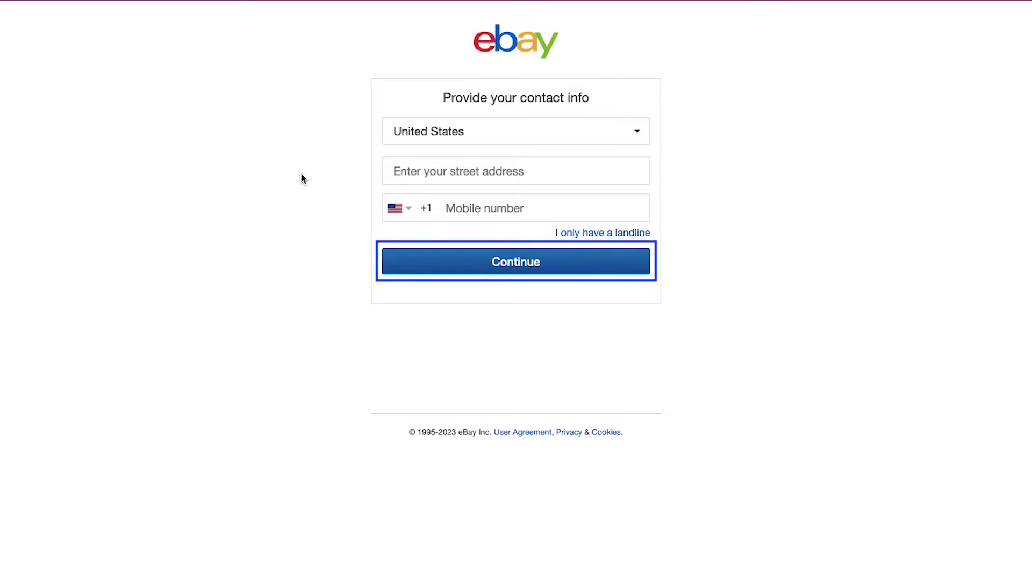
pyautogui.click(300, 173)
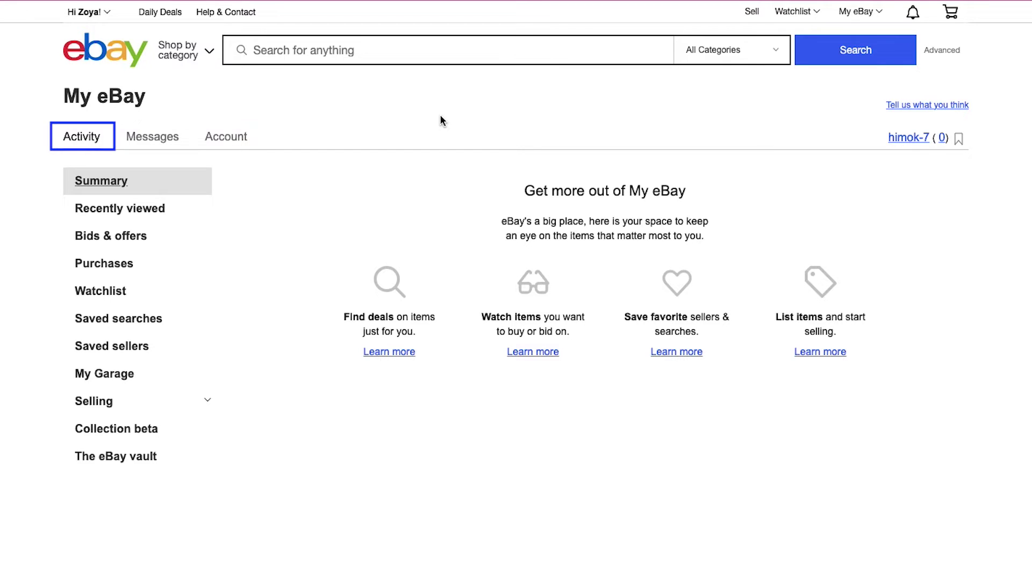
pyautogui.press('Tab')
pyautogui.press('Tab')
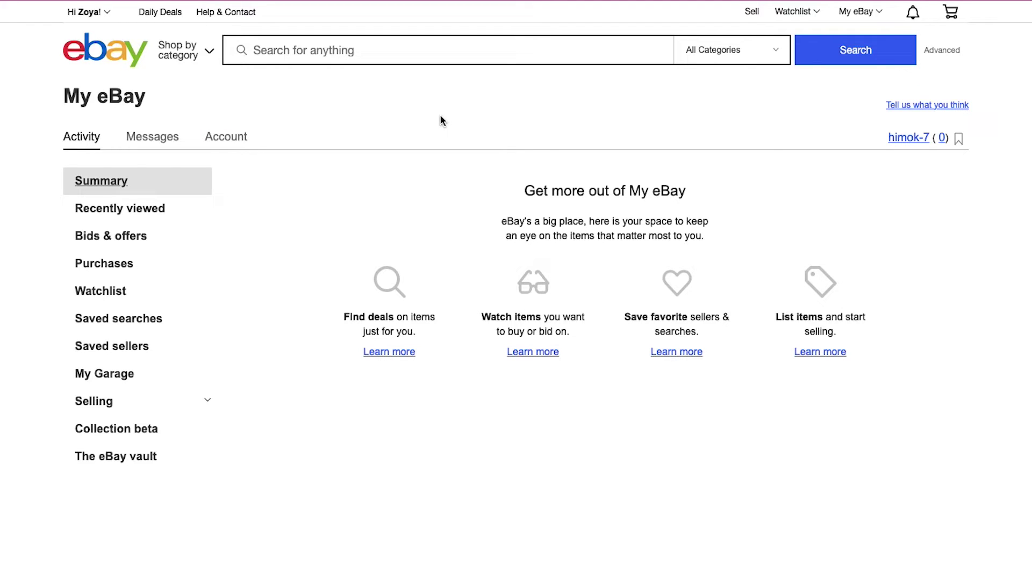
pyautogui.press('Tab')
pyautogui.press('Tab')
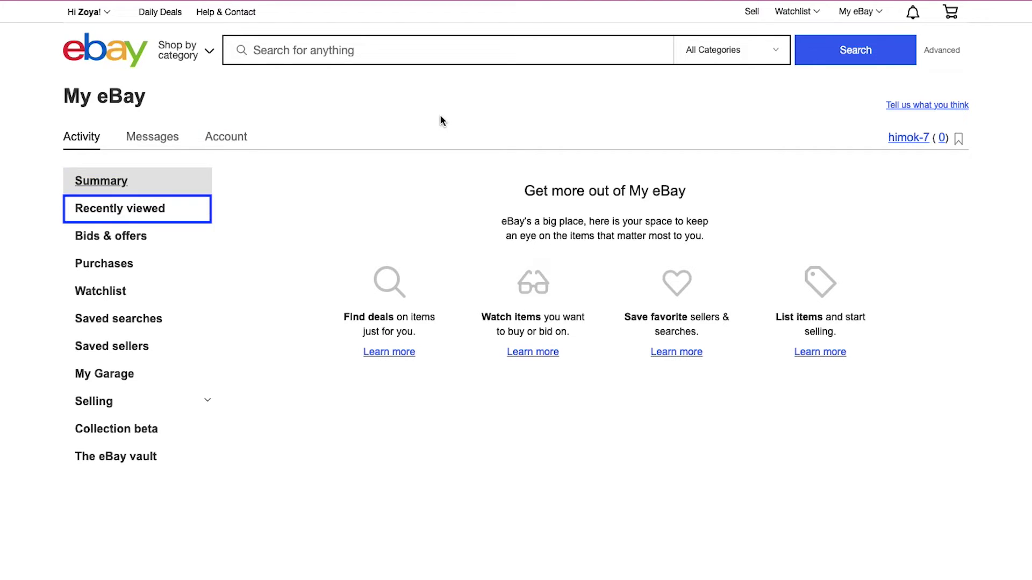
pyautogui.press('Tab')
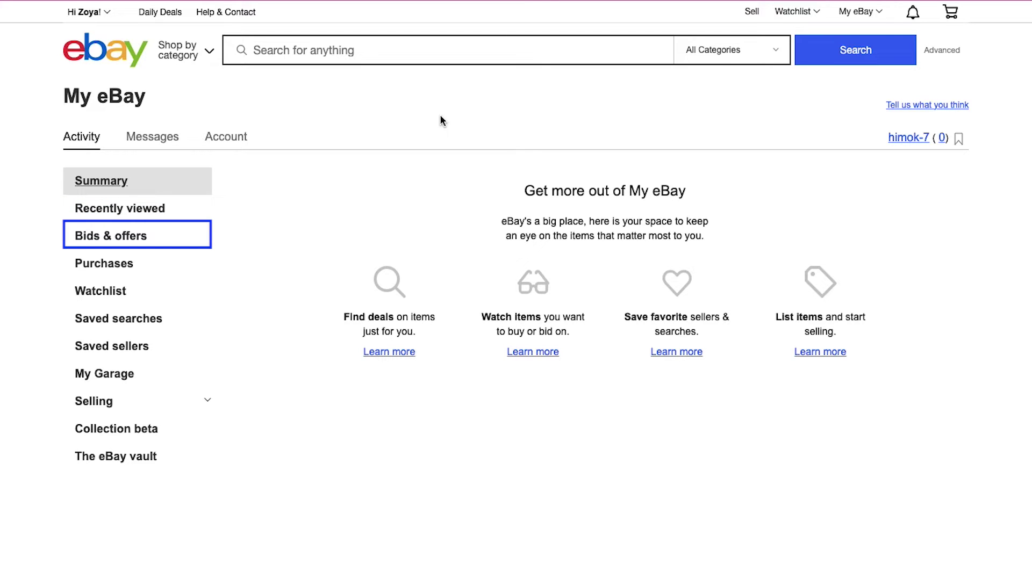
pyautogui.press('Tab')
pyautogui.press('Tab')
pyautogui.press('Tab')
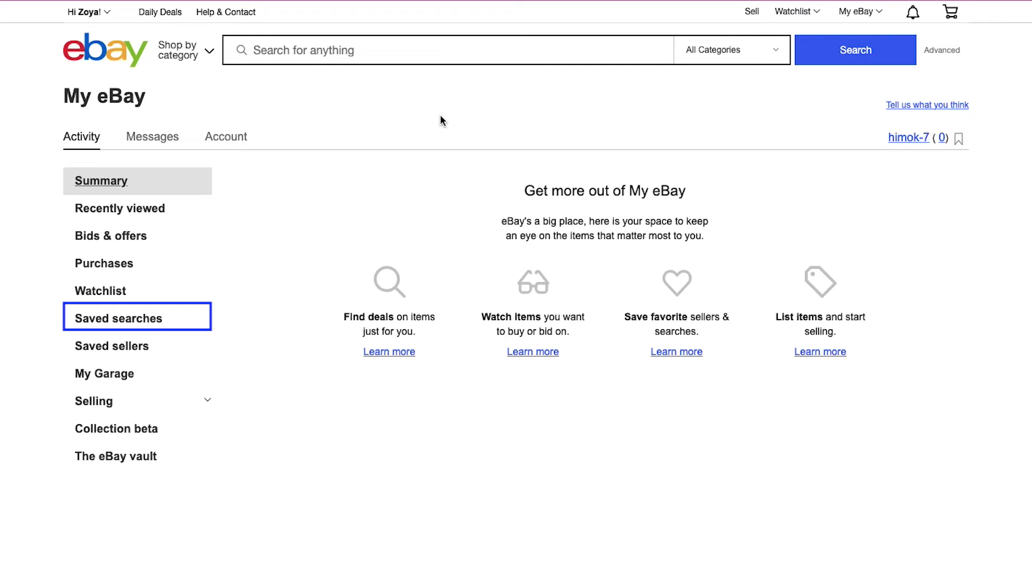
pyautogui.press('Tab')
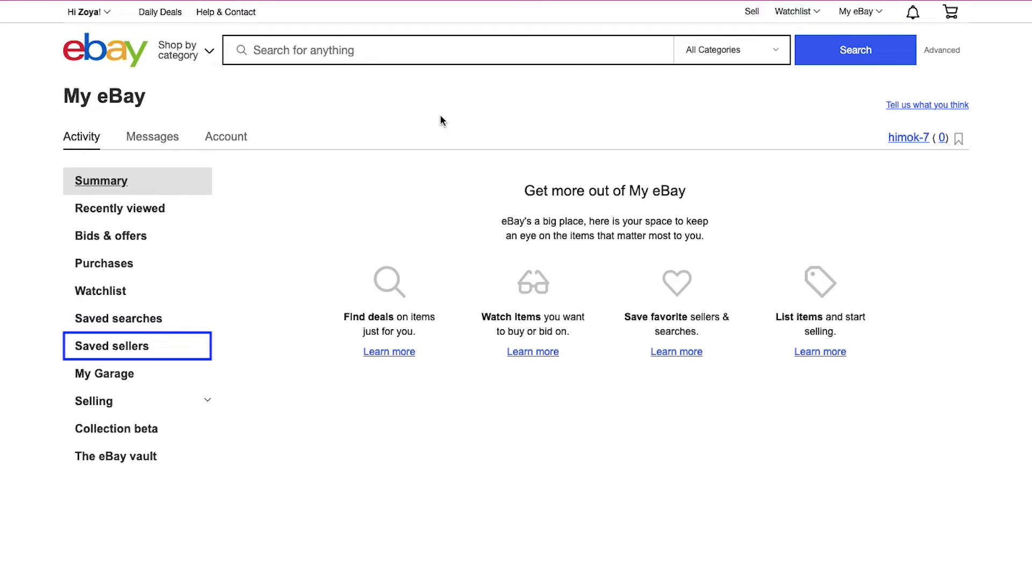
pyautogui.press('Tab')
pyautogui.press('Tab')
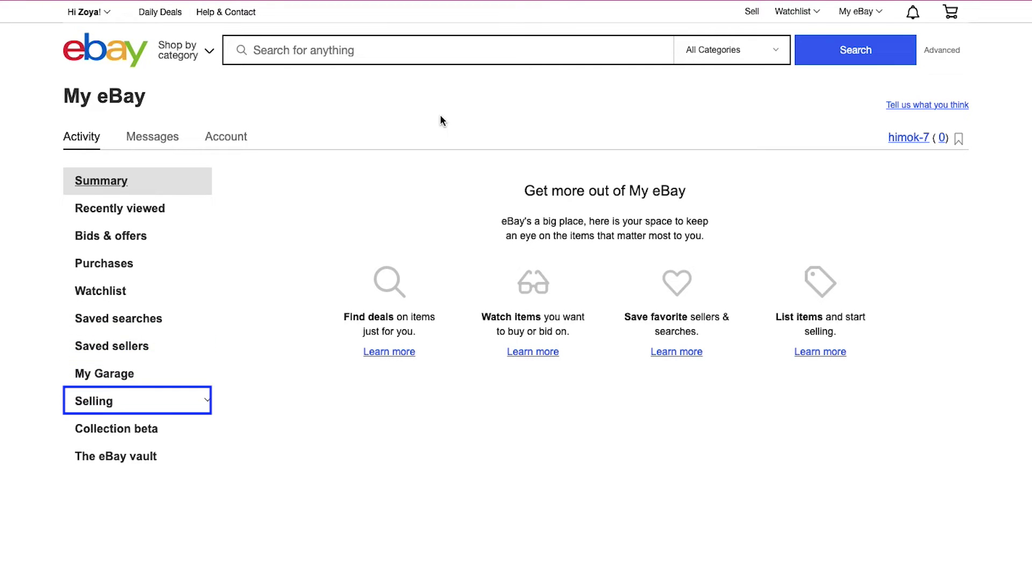
pyautogui.press('Tab')
pyautogui.press('Tab')
# Show the My eBay Messages inbox with eBay's 'Nice to meet you' welcome message
pyautogui.click(440, 115)
pyautogui.click(164, 132)
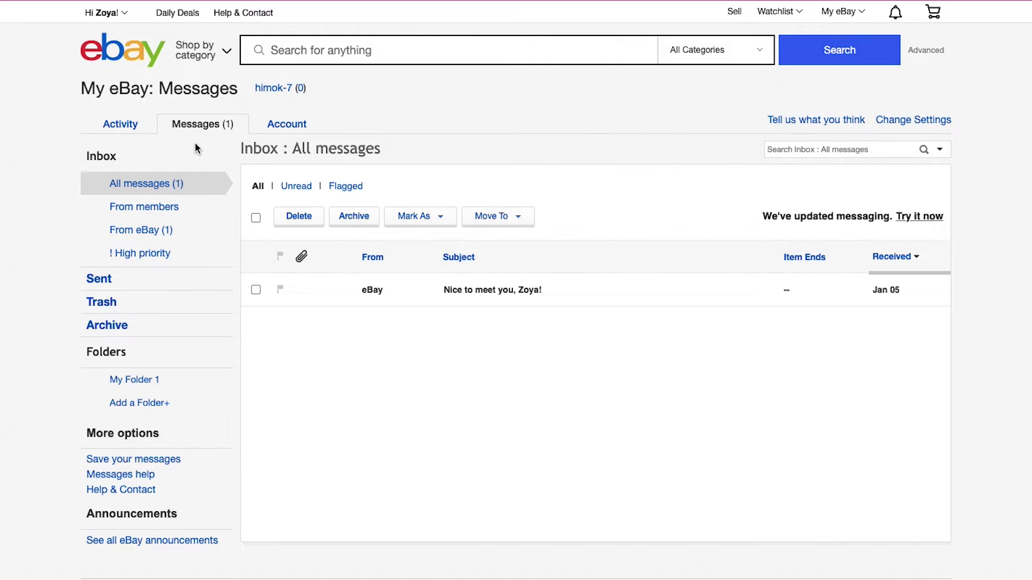
# Go to the My eBay Account page listing Personal Info, Payment Information and preferences
pyautogui.click(281, 127)
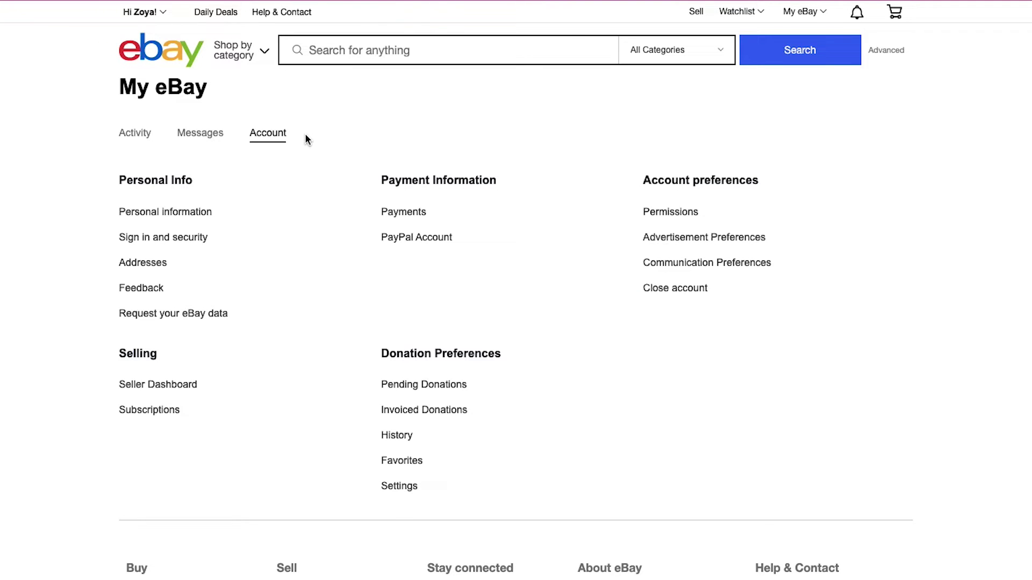
# Return to Activity and expand Selling to list Overview, Drafts, Active and Unsold subpages
pyautogui.click(135, 133)
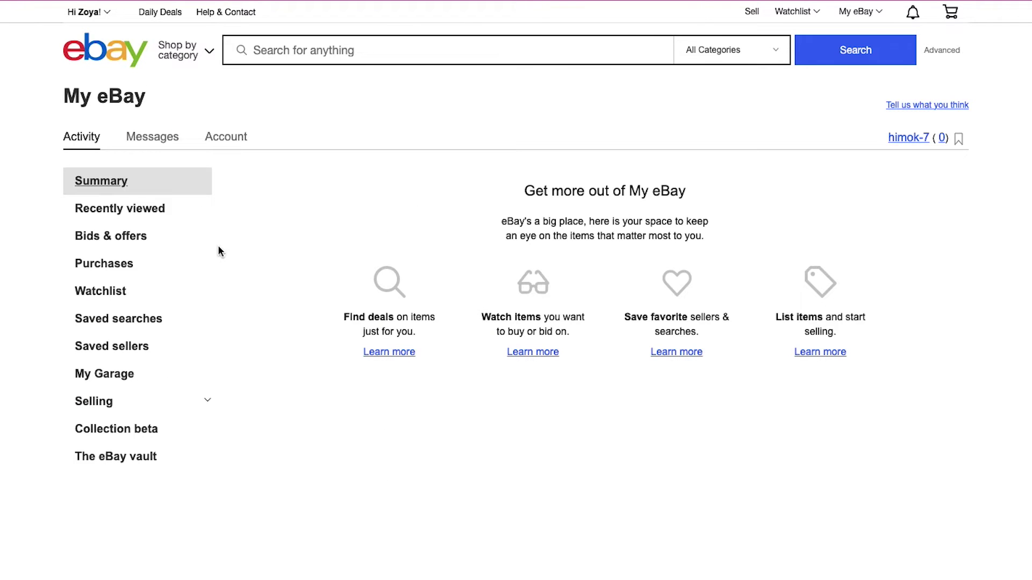
pyautogui.click(208, 407)
pyautogui.scroll(-4, 234, 425)
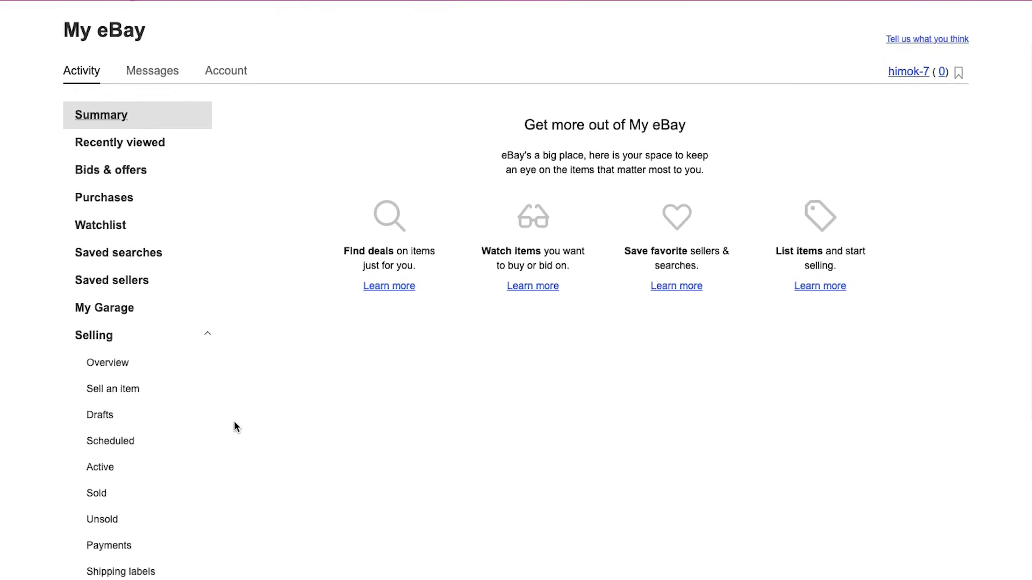
pyautogui.press('Tab')
pyautogui.press('Tab')
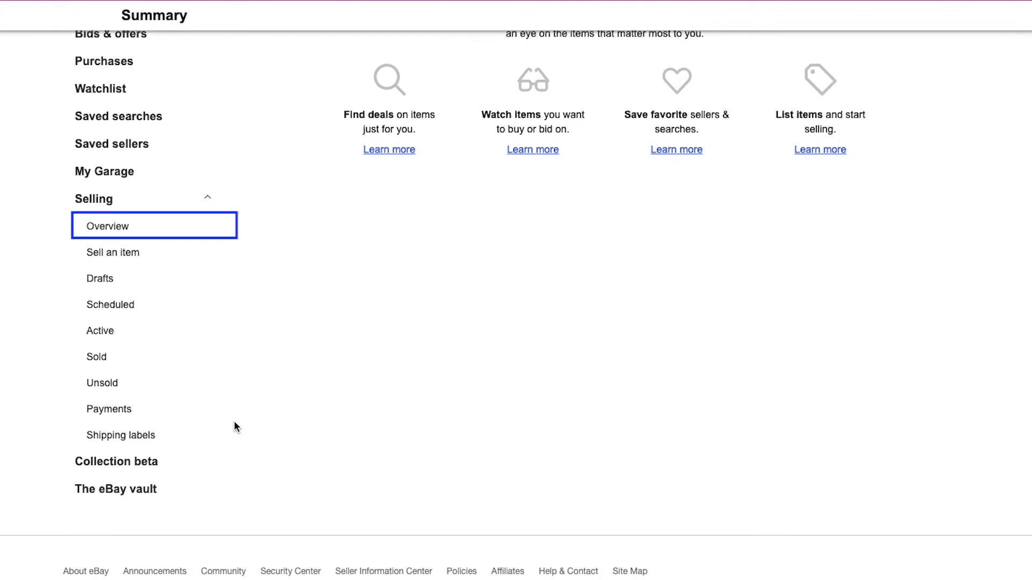
pyautogui.press('Tab')
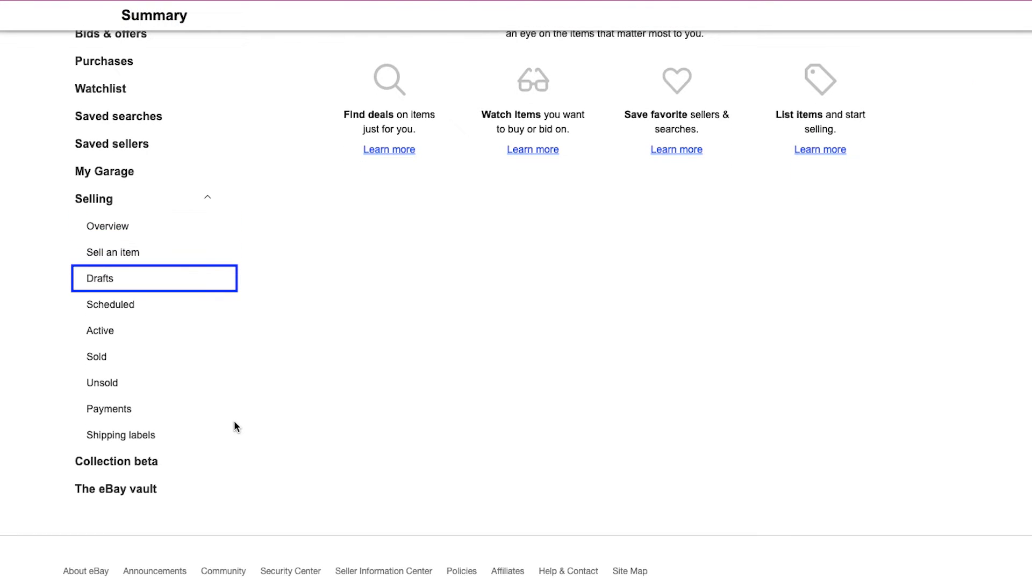
pyautogui.press('Tab')
pyautogui.press('Tab')
pyautogui.press('Tab')
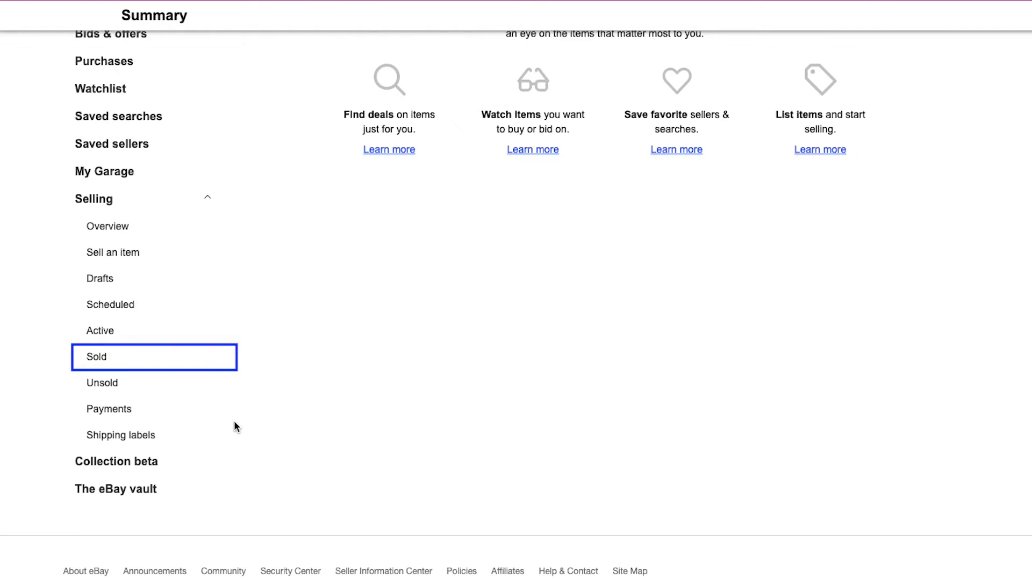
pyautogui.press('Tab')
pyautogui.press('Tab')
pyautogui.press('Tab')
pyautogui.hotkey('shift', 'Tab')
pyautogui.hotkey('shift', 'Tab')
pyautogui.hotkey('shift', 'Tab')
pyautogui.hotkey('shift', 'Tab')
pyautogui.hotkey('shift', 'Tab')
pyautogui.hotkey('shift', 'Tab')
pyautogui.hotkey('shift', 'Tab')
pyautogui.hotkey('shift', 'Tab')
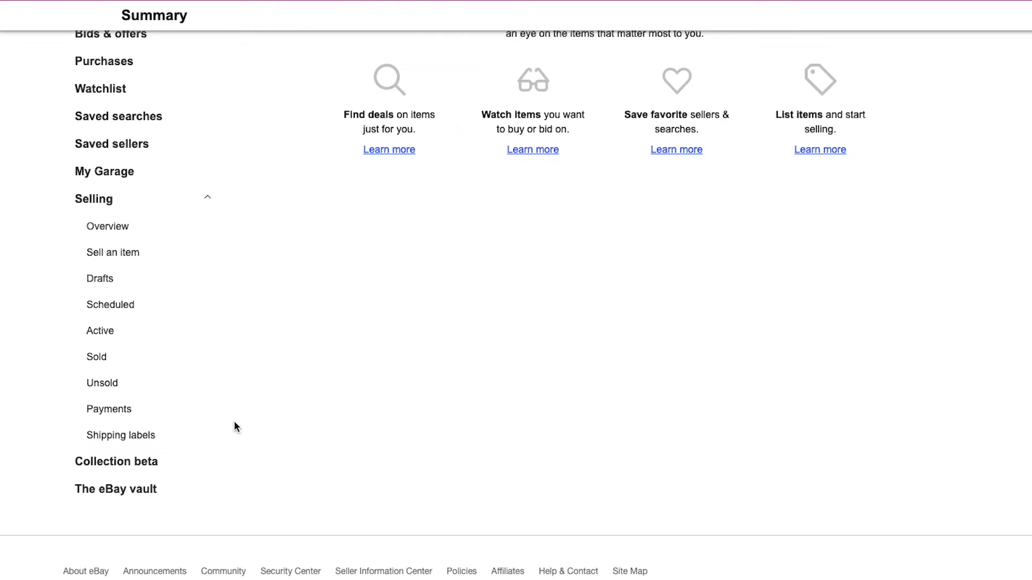
# View Selling Overview's 0 active, 0 sold, 0 unsold counts and $0.00 90-day total
pyautogui.click(127, 230)
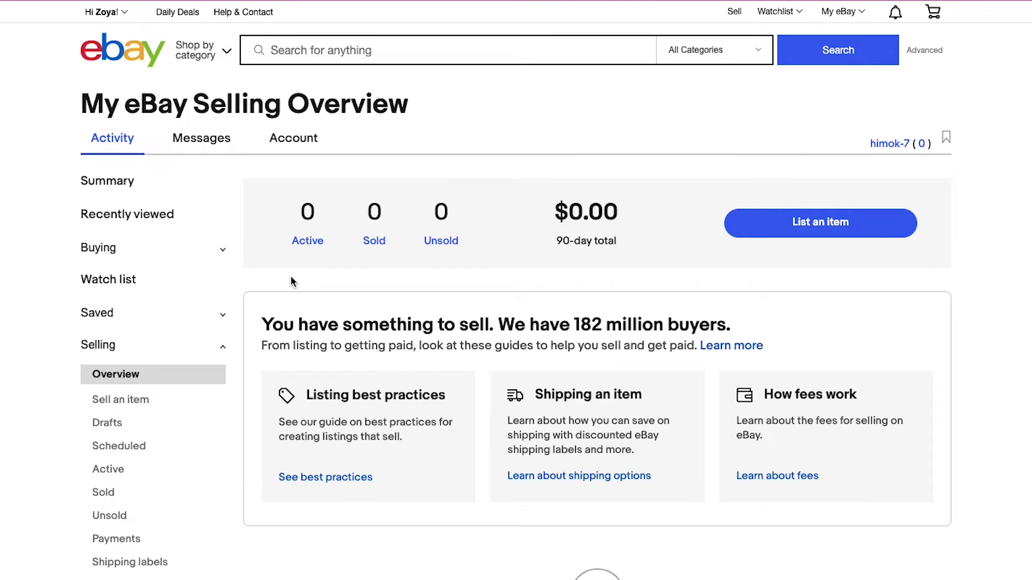
pyautogui.press('Tab')
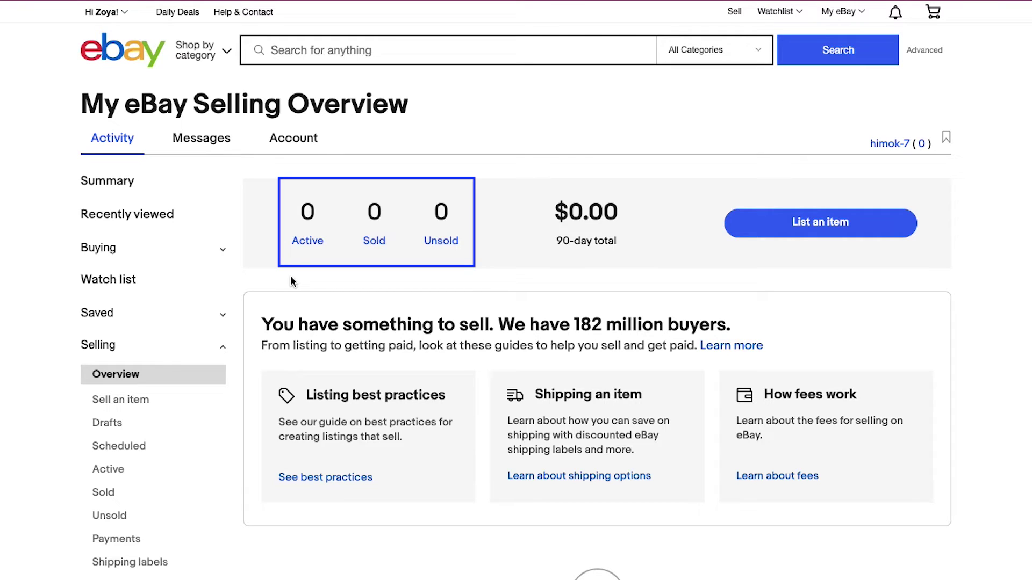
pyautogui.press('Tab')
pyautogui.press('Tab')
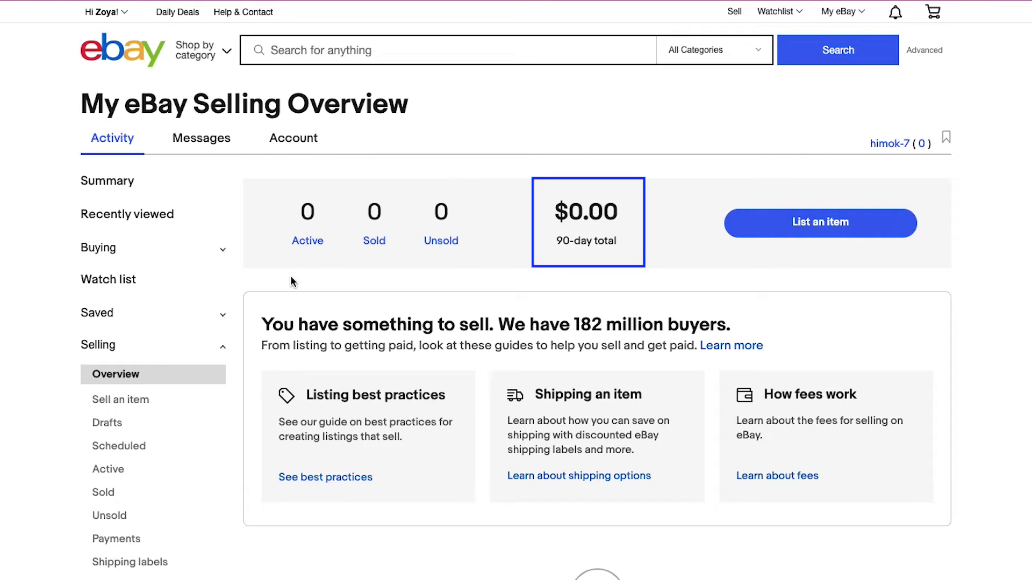
pyautogui.press('Tab')
pyautogui.press('Tab')
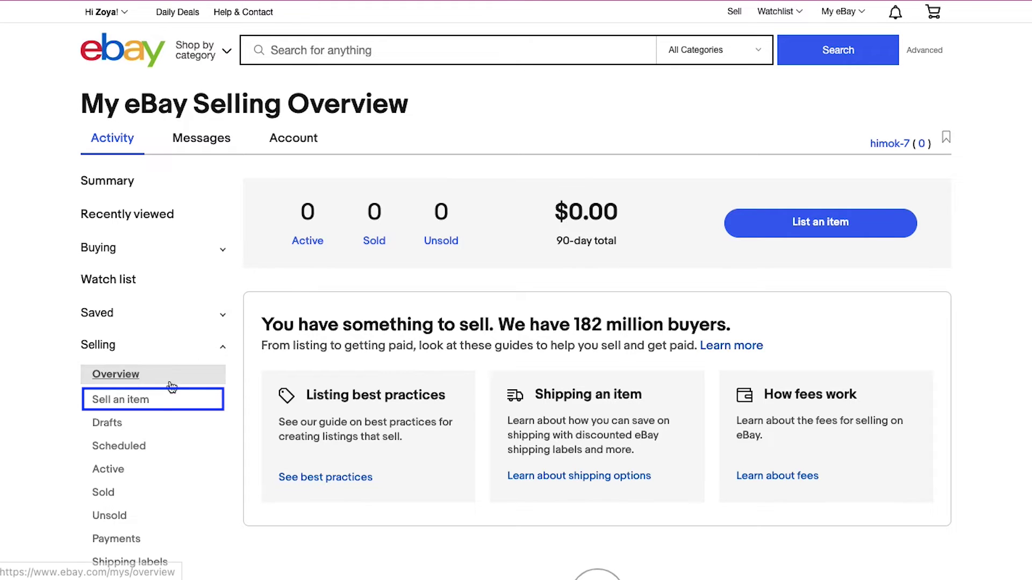
# Go to the Sell an item guide and scroll to its Learn the basics steps
pyautogui.click(142, 402)
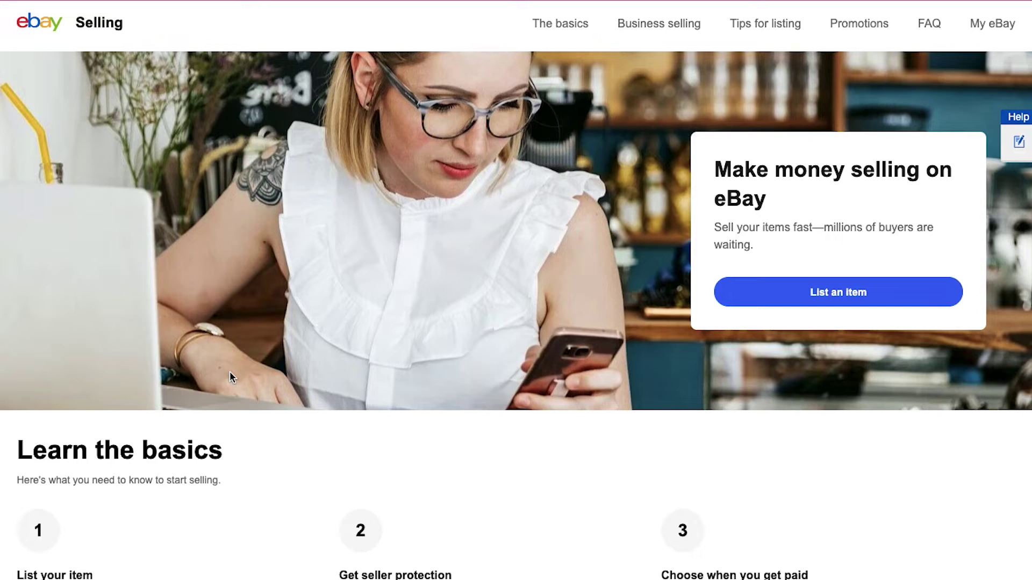
pyautogui.scroll(-4, 230, 373)
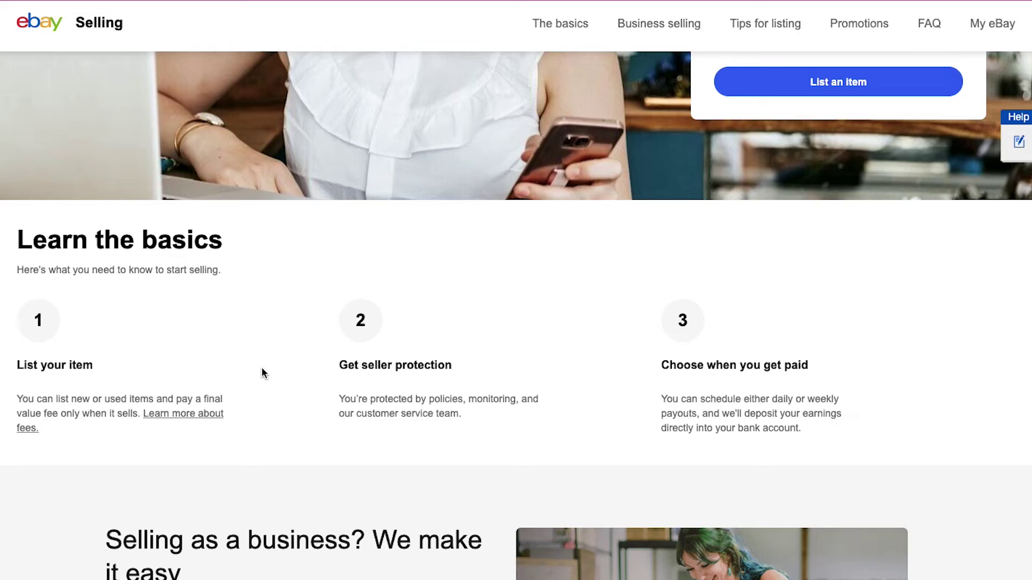
# Begin a new listing and enter 'watch' as the item being sold
pyautogui.click(750, 94)
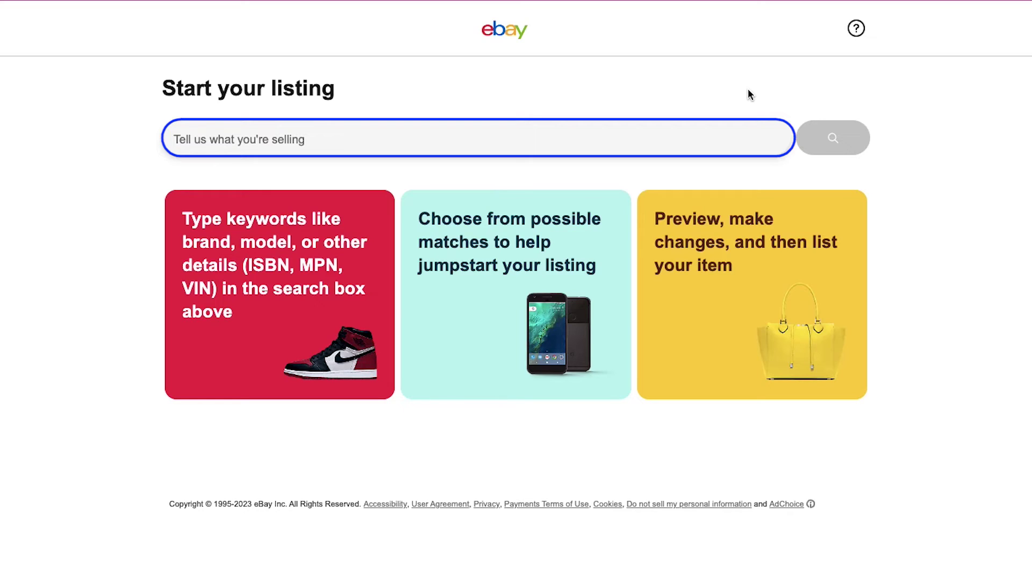
pyautogui.click(716, 133)
pyautogui.write('watch')
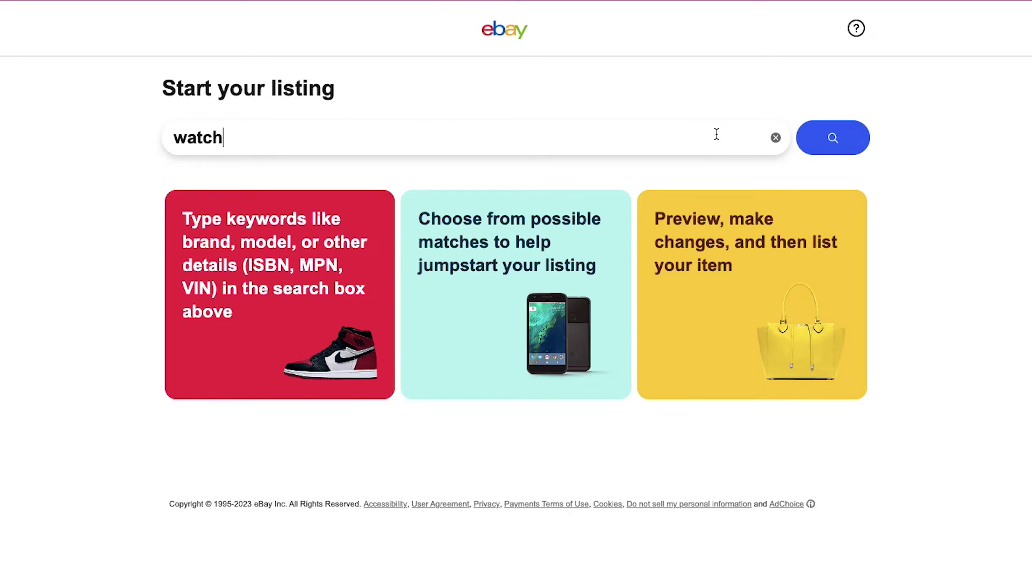
# Search product matches for 'watch', then continue without a catalogue match
pyautogui.click(827, 139)
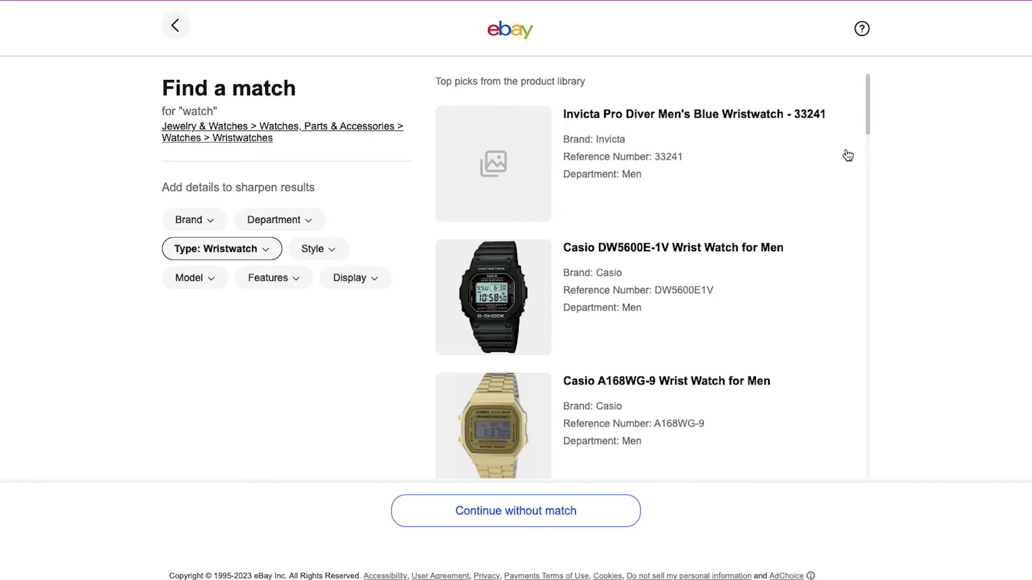
pyautogui.scroll(-12, 848, 156)
pyautogui.scroll(-15, 848, 155)
pyautogui.scroll(-15, 848, 156)
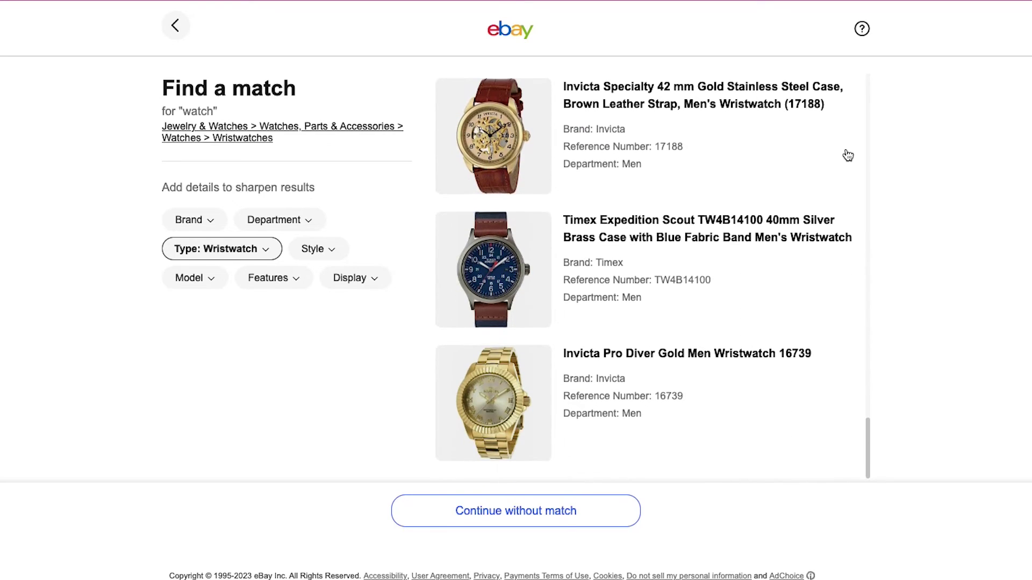
pyautogui.click(598, 517)
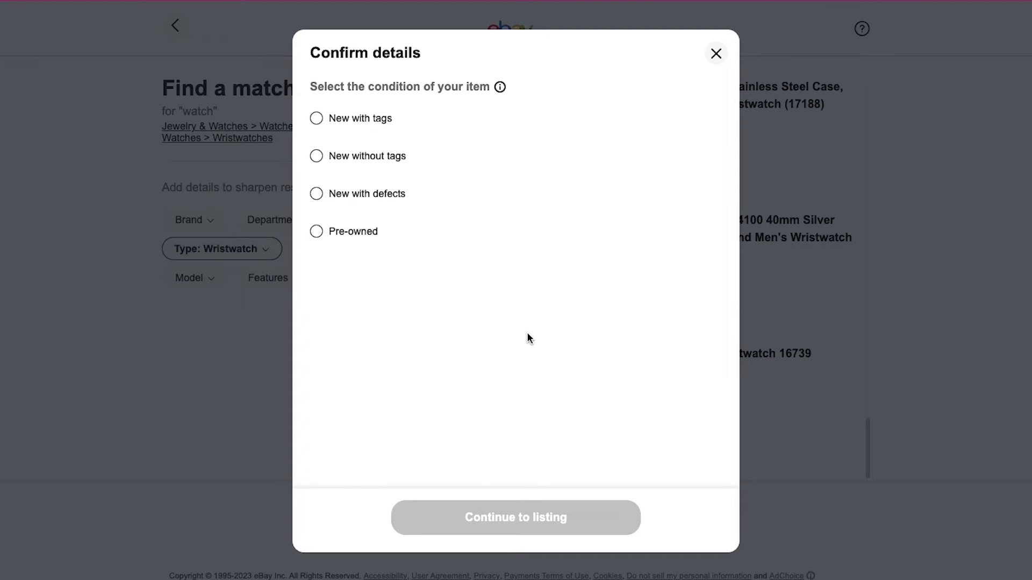
# Mark the watch's condition as New with tags and continue to the full listing form
pyautogui.press('Tab')
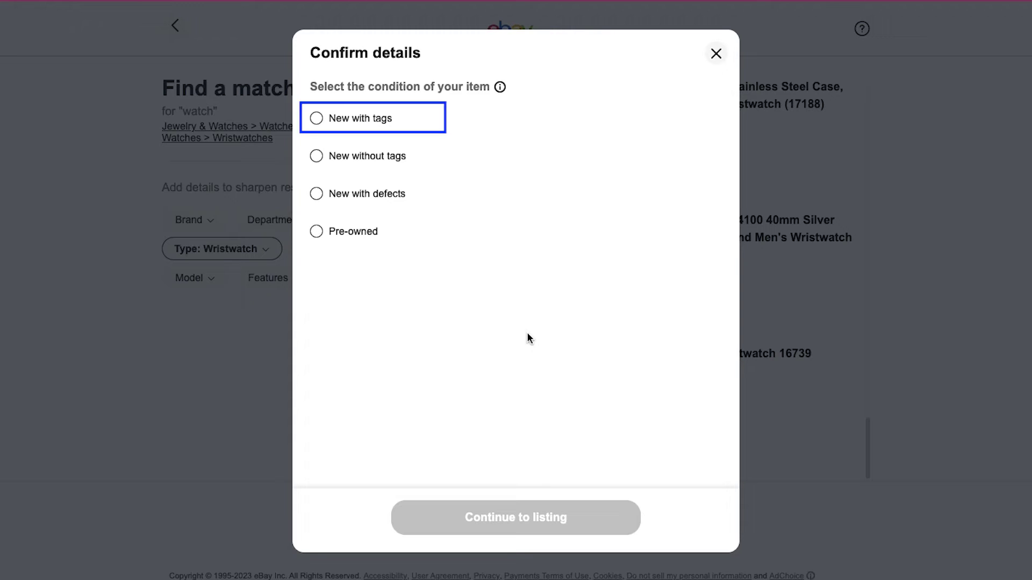
pyautogui.press('Tab')
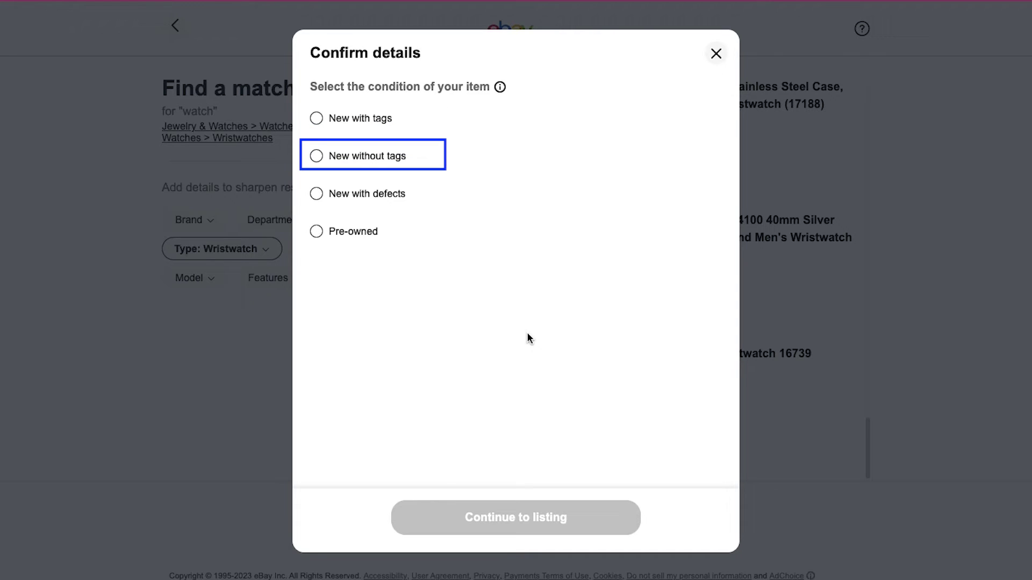
pyautogui.press('Tab')
pyautogui.press('Tab')
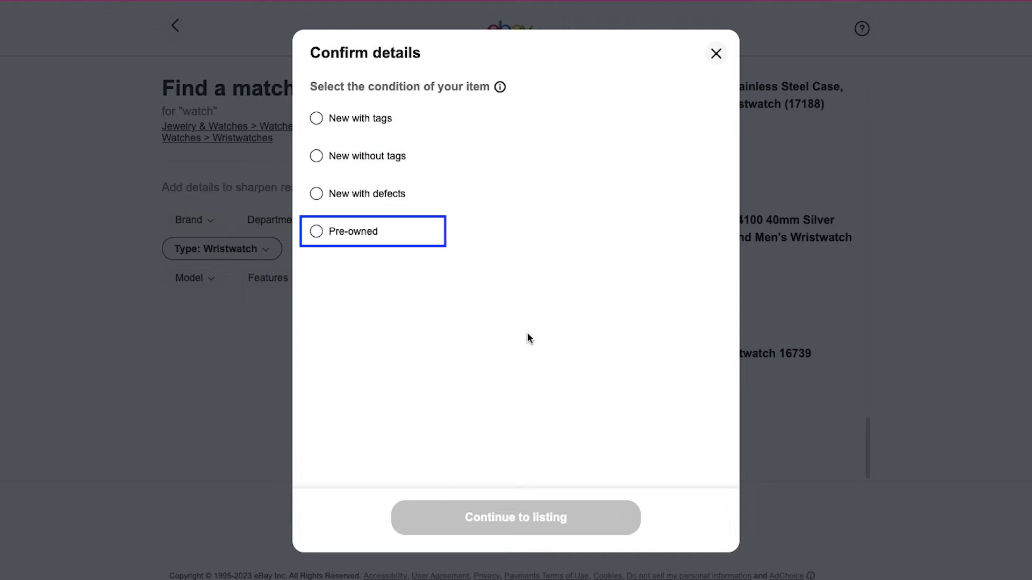
pyautogui.press('Tab')
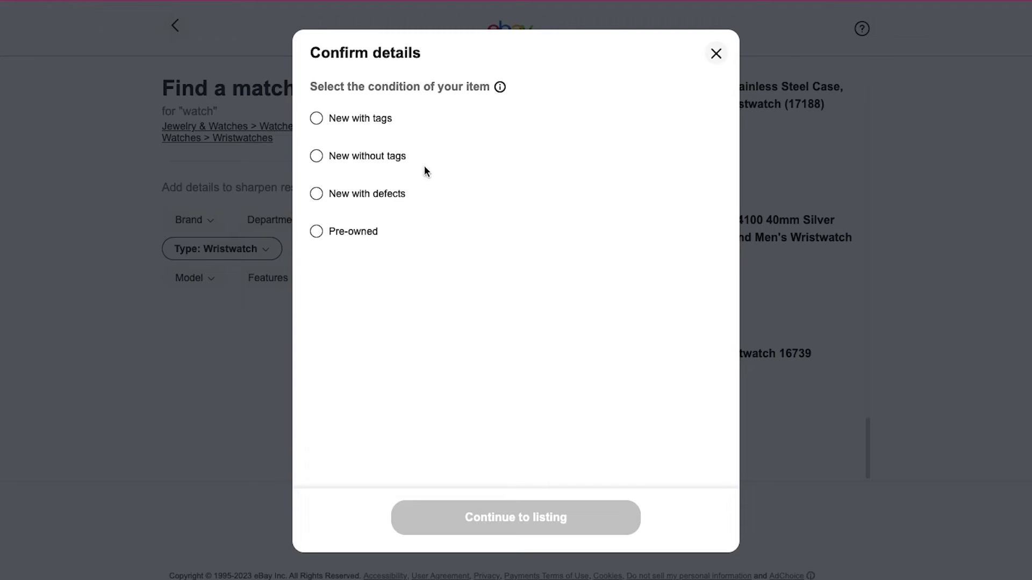
pyautogui.click(381, 122)
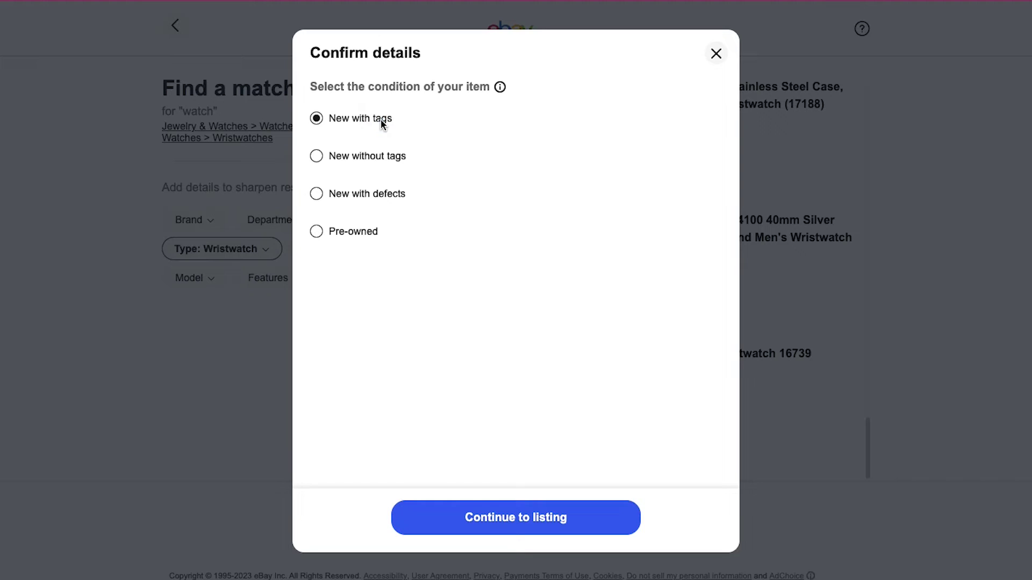
pyautogui.press('Tab')
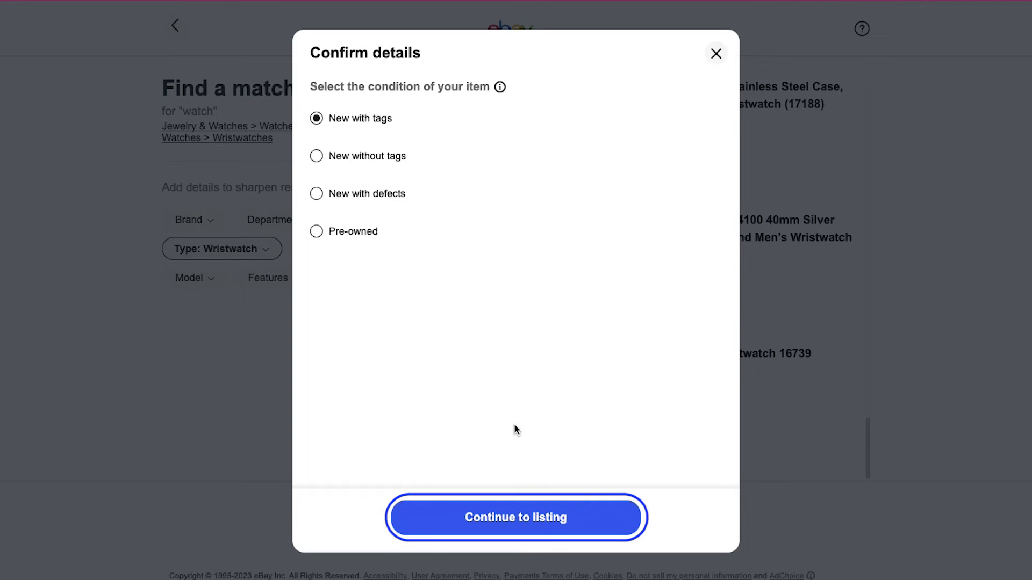
pyautogui.click(559, 505)
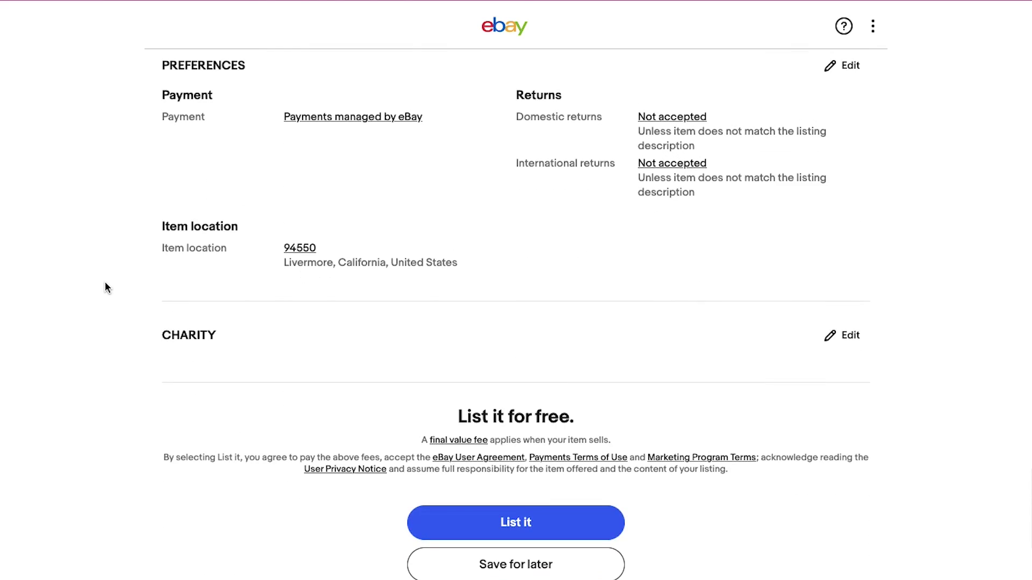
# Save the watch listing for later as a 7-day Auction draft in Manage drafts
pyautogui.press('Tab')
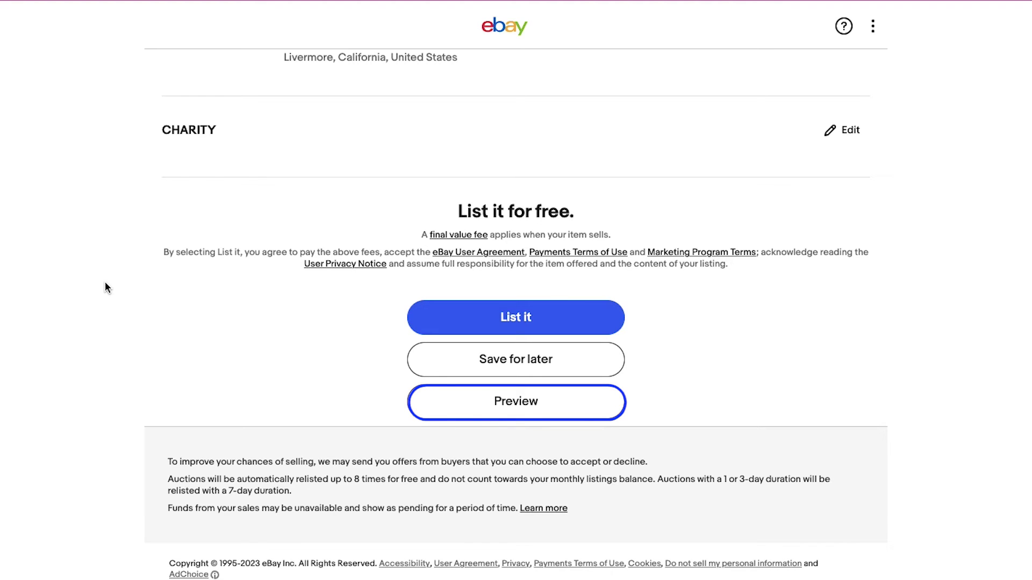
pyautogui.click(105, 283)
pyautogui.press('Tab')
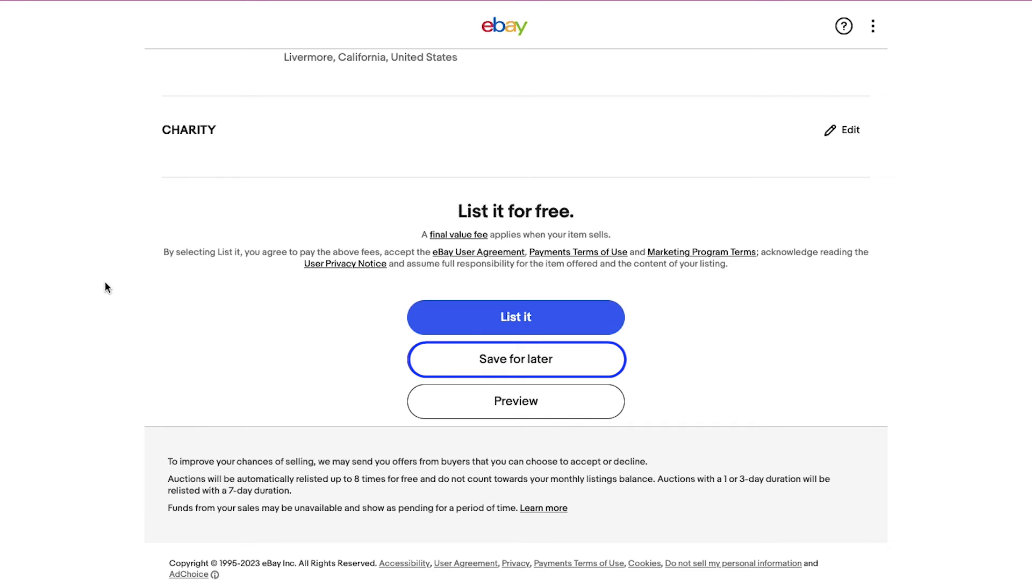
pyautogui.click(105, 283)
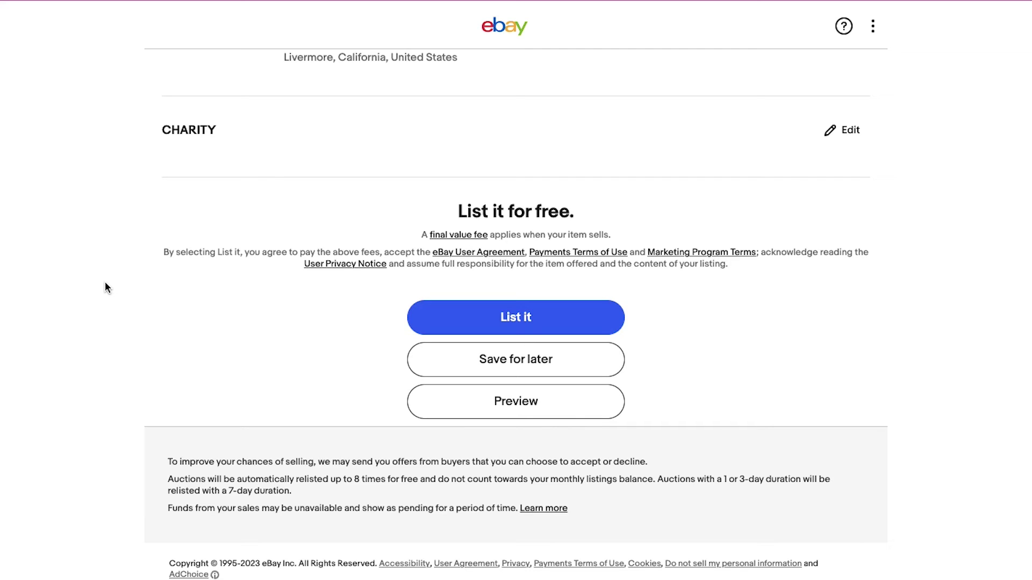
pyautogui.press('Tab')
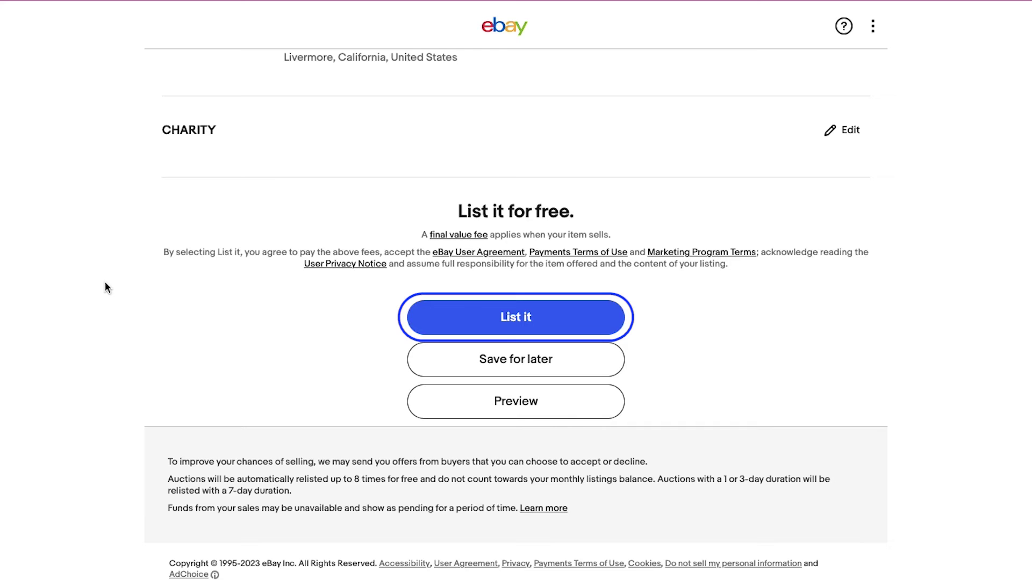
pyautogui.click(105, 283)
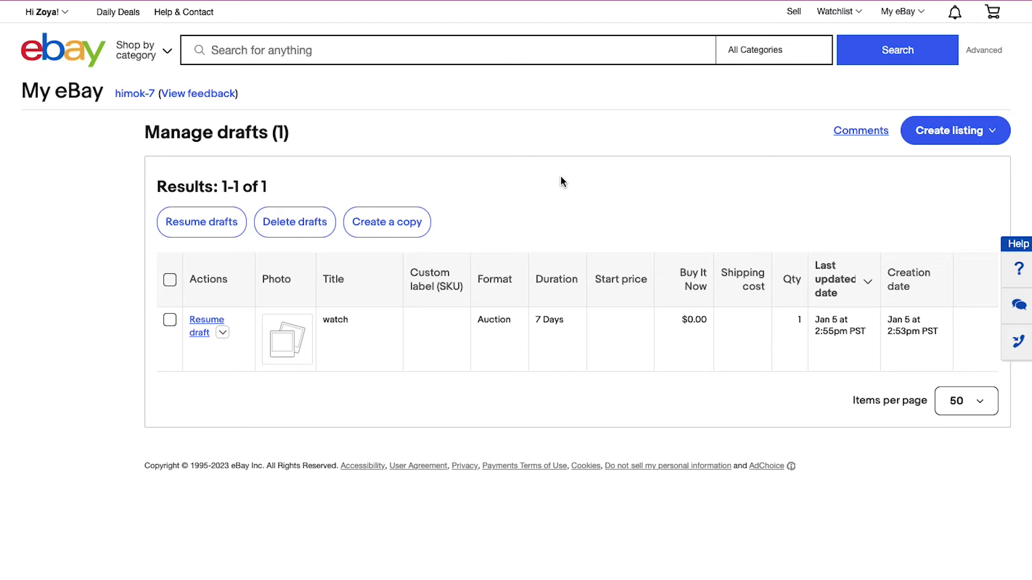
# Go from My eBay's Account section to Payments under Payment Information
pyautogui.click(898, 12)
pyautogui.click(234, 138)
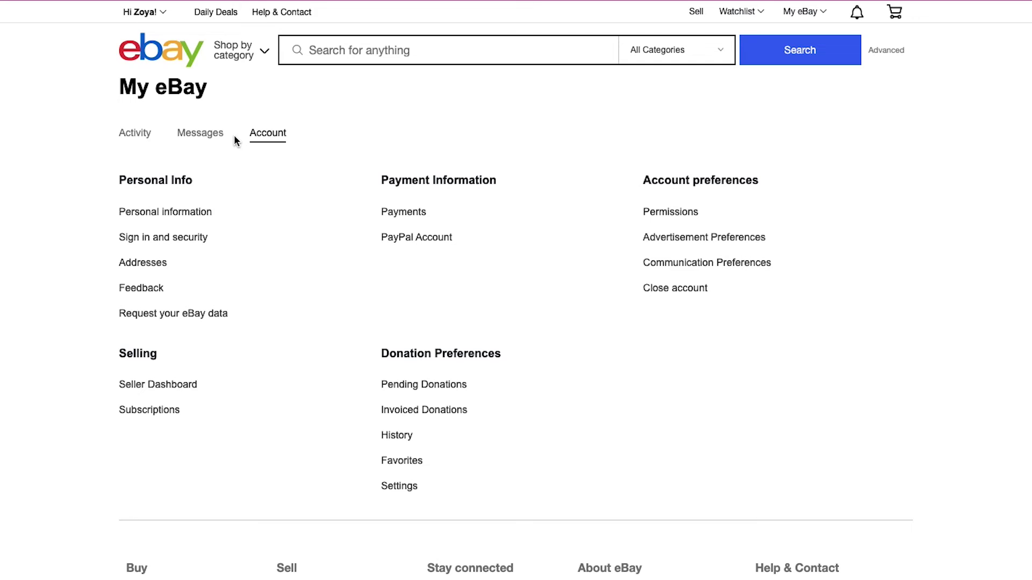
pyautogui.click(402, 214)
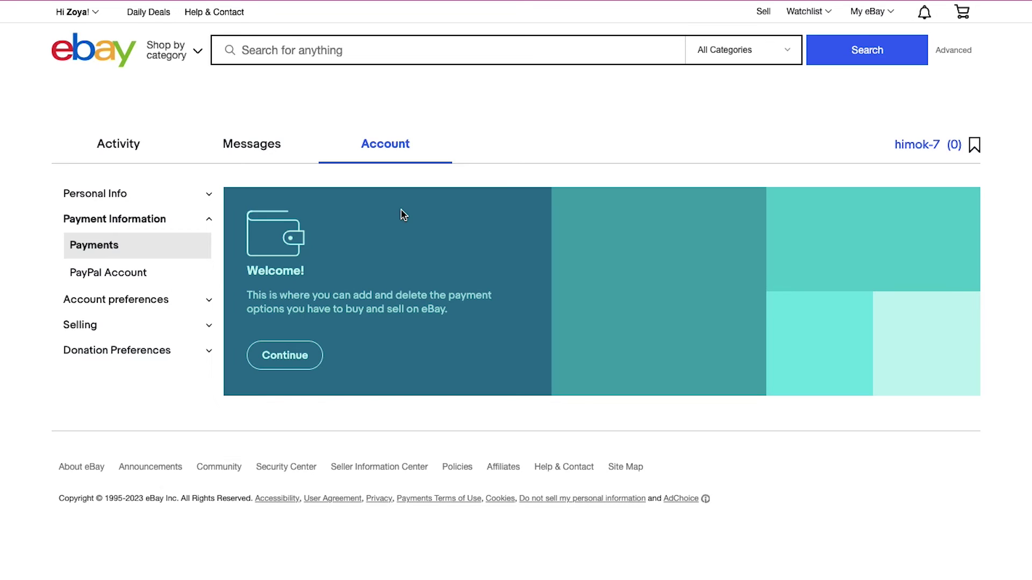
# Dismiss the Payments welcome panel and choose to add a payment option
pyautogui.click(298, 368)
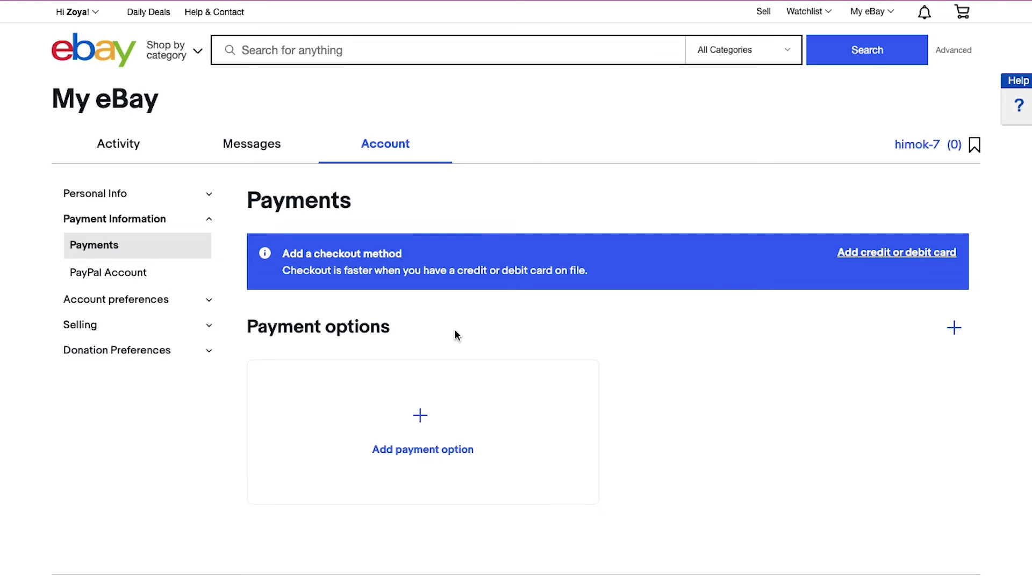
pyautogui.click(445, 422)
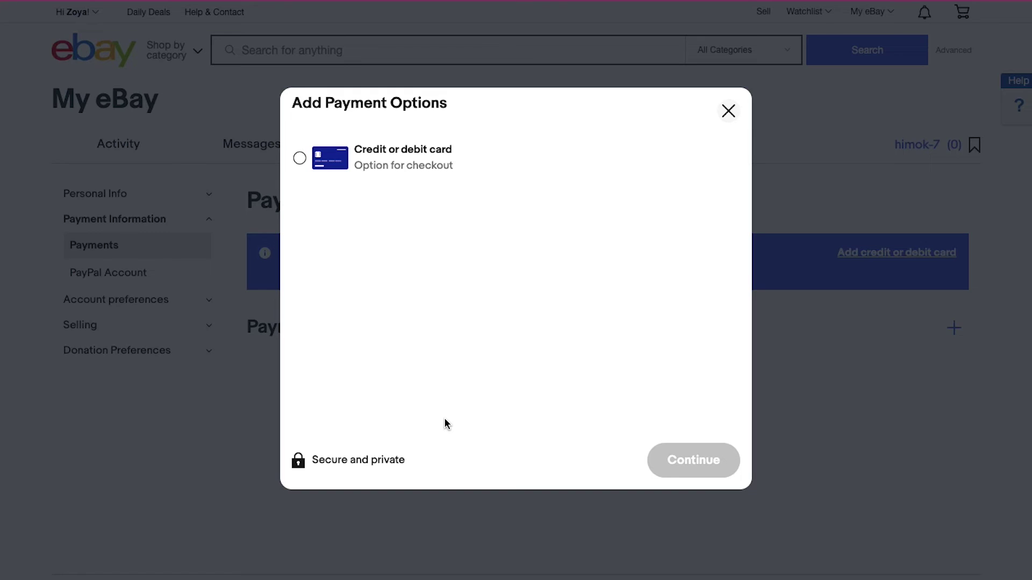
# Pick Credit or debit card, review the card form, then close it without adding a card
pyautogui.click(299, 159)
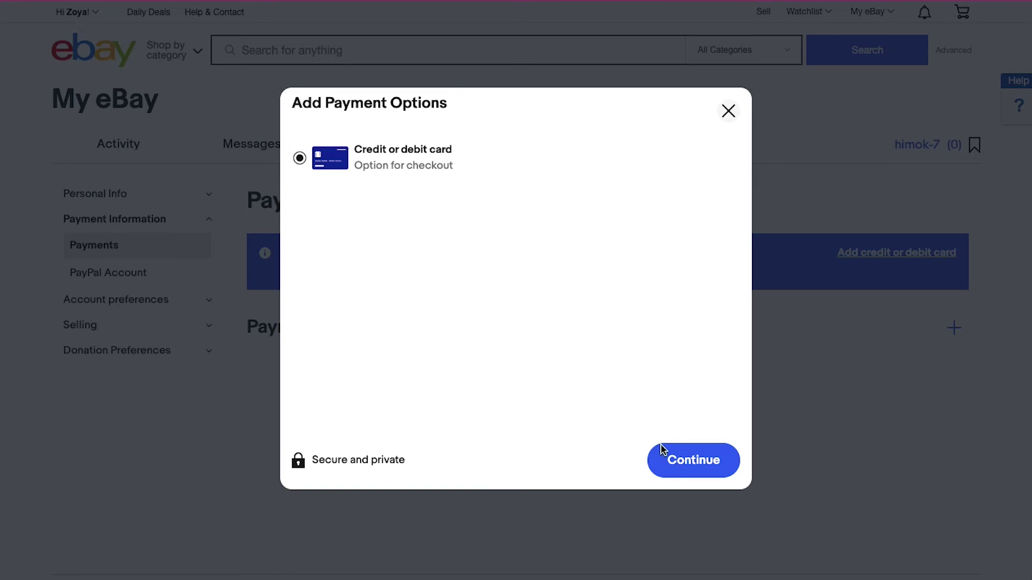
pyautogui.click(679, 470)
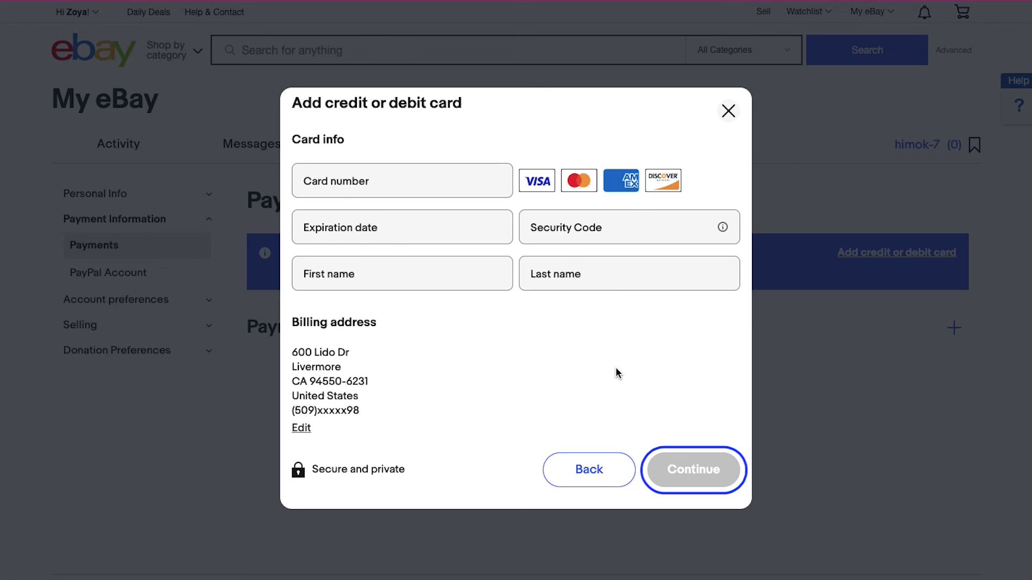
pyautogui.click(728, 111)
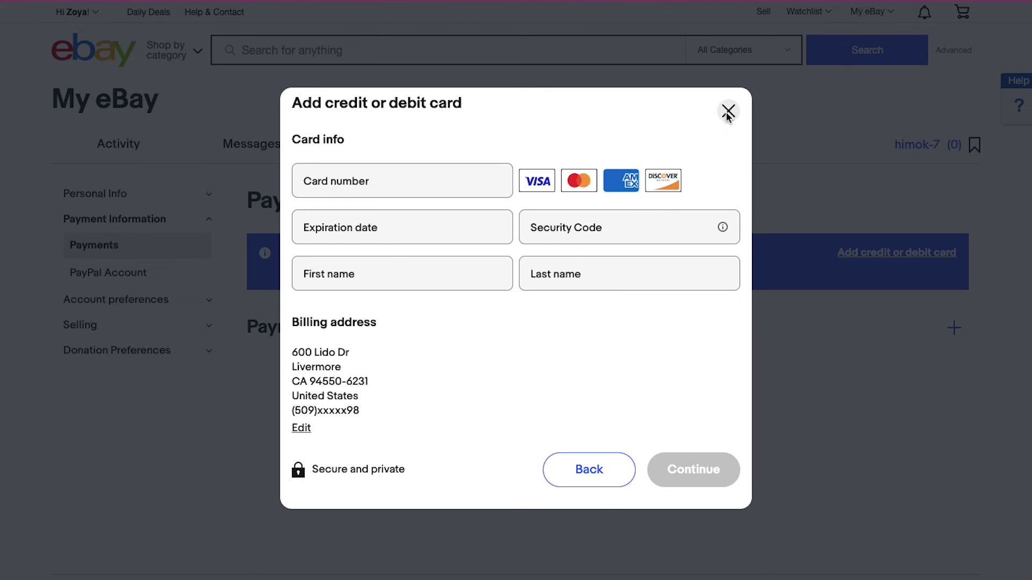
pyautogui.press('Tab')
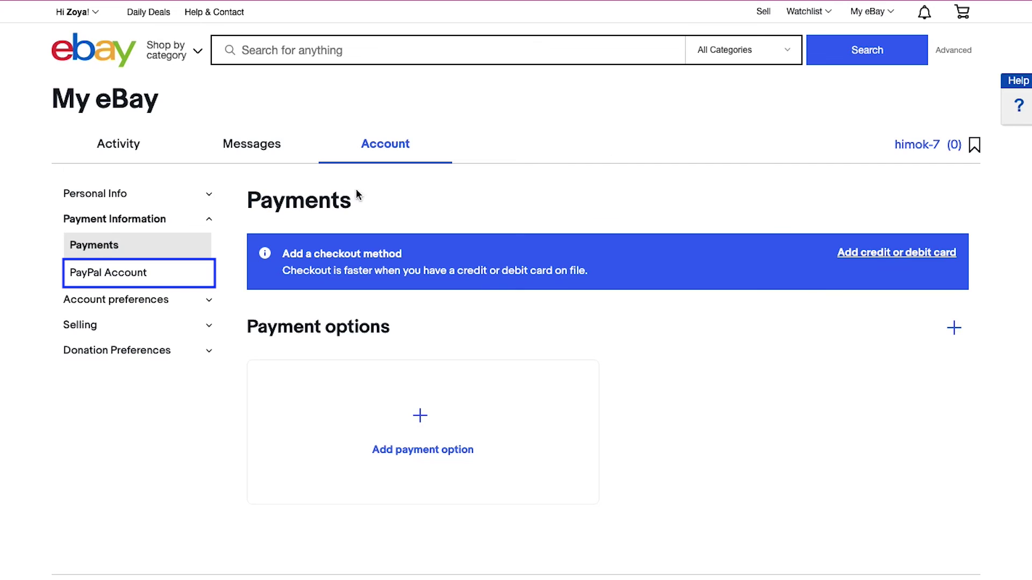
pyautogui.click(129, 273)
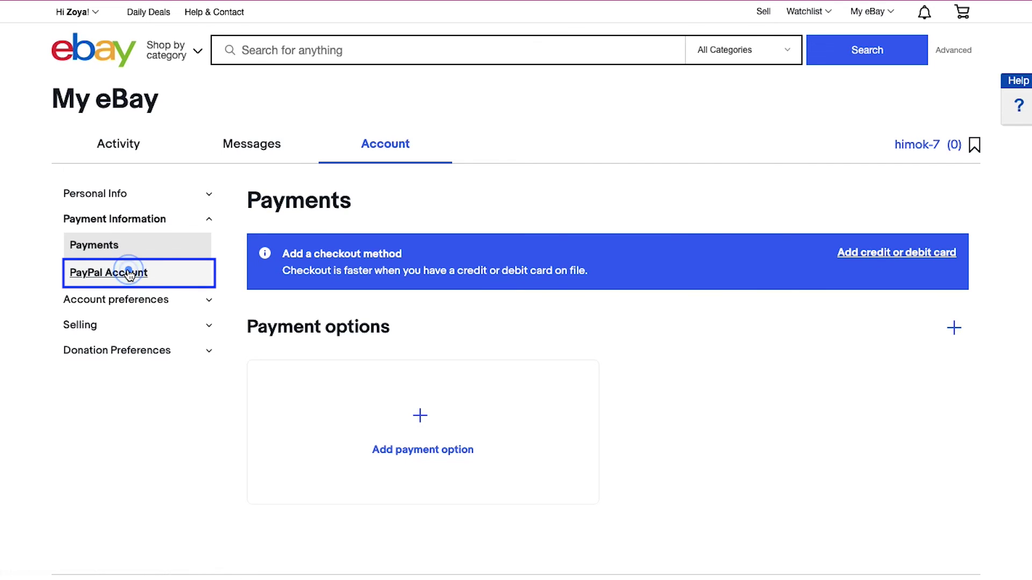